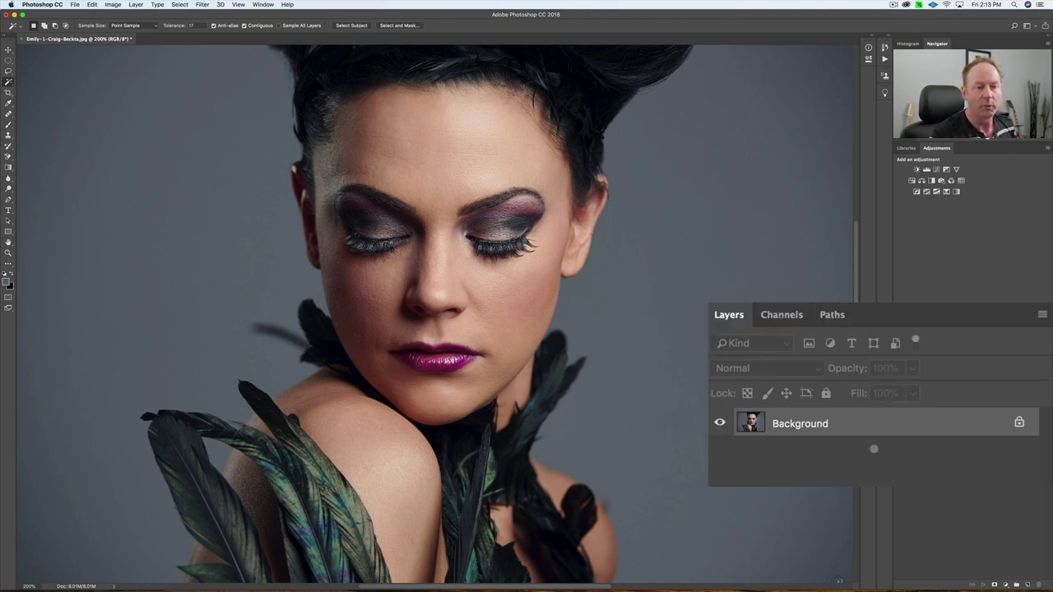
- Duplicate the Background portrait layer as Layer 1 with Cmd+J
{"action": "left_click", "coordinate": [845, 419]}
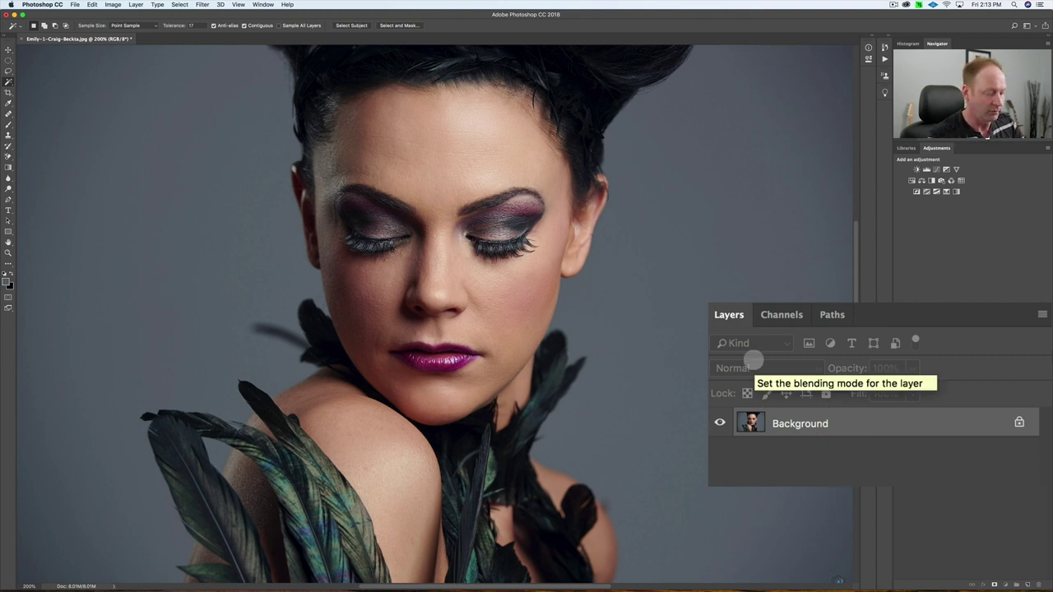
{"action": "key", "text": "super+j"}
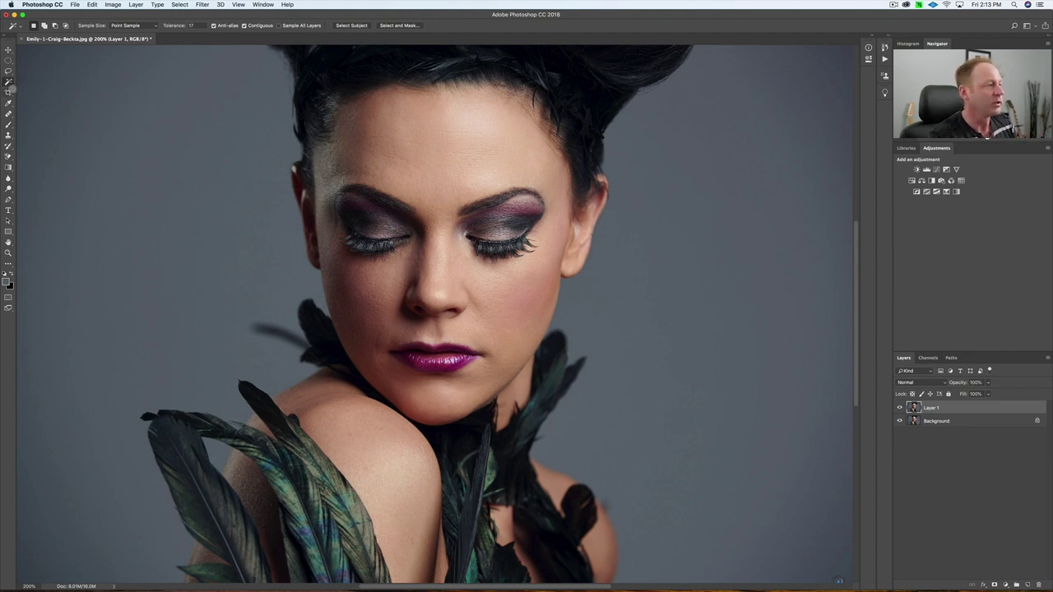
- Select the grey backdrop's left, right and corner areas with the Magic Wand at tolerance 17
{"action": "left_click", "coordinate": [8, 80]}
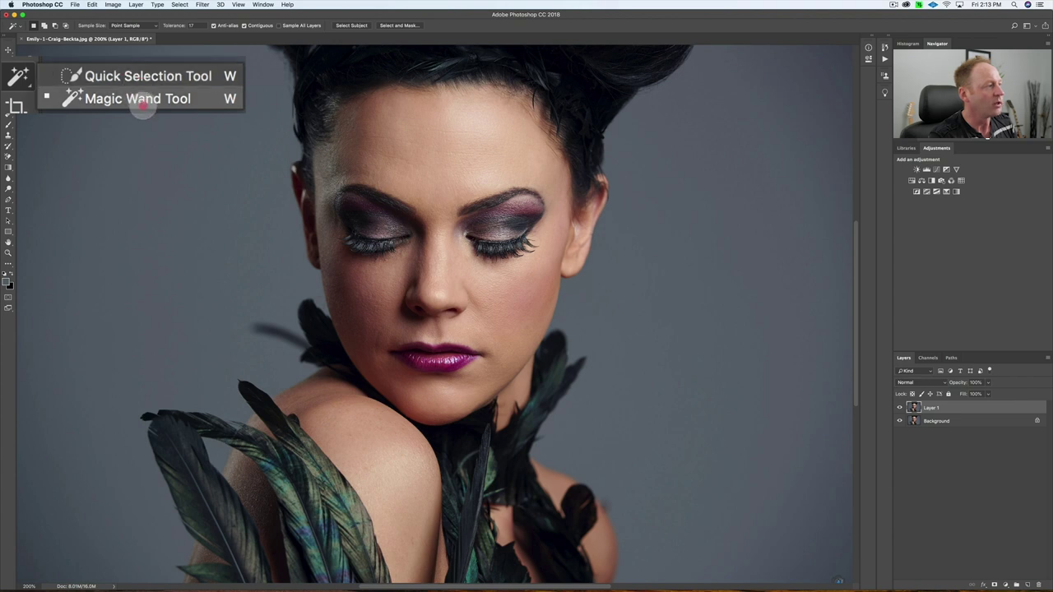
{"action": "left_click", "coordinate": [140, 103]}
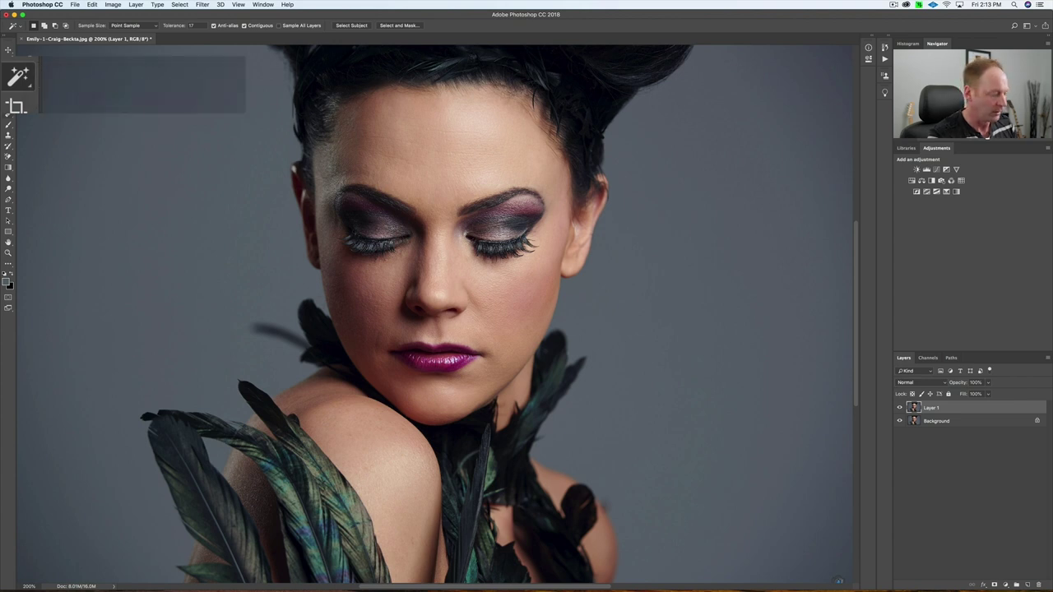
{"action": "key", "text": "super+1"}
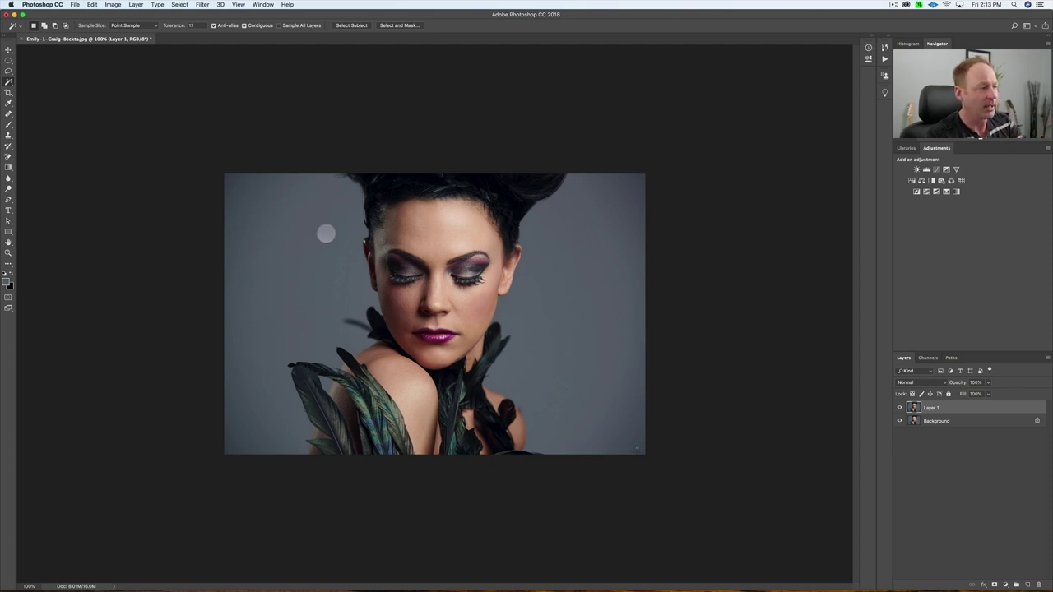
{"action": "left_click", "coordinate": [288, 228]}
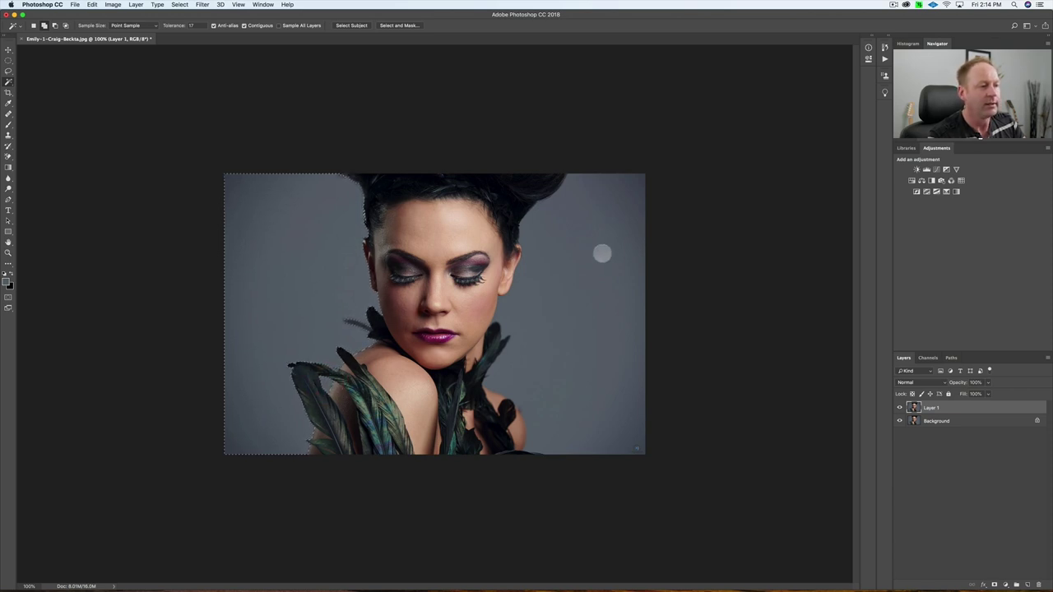
{"action": "left_click", "coordinate": [592, 212]}
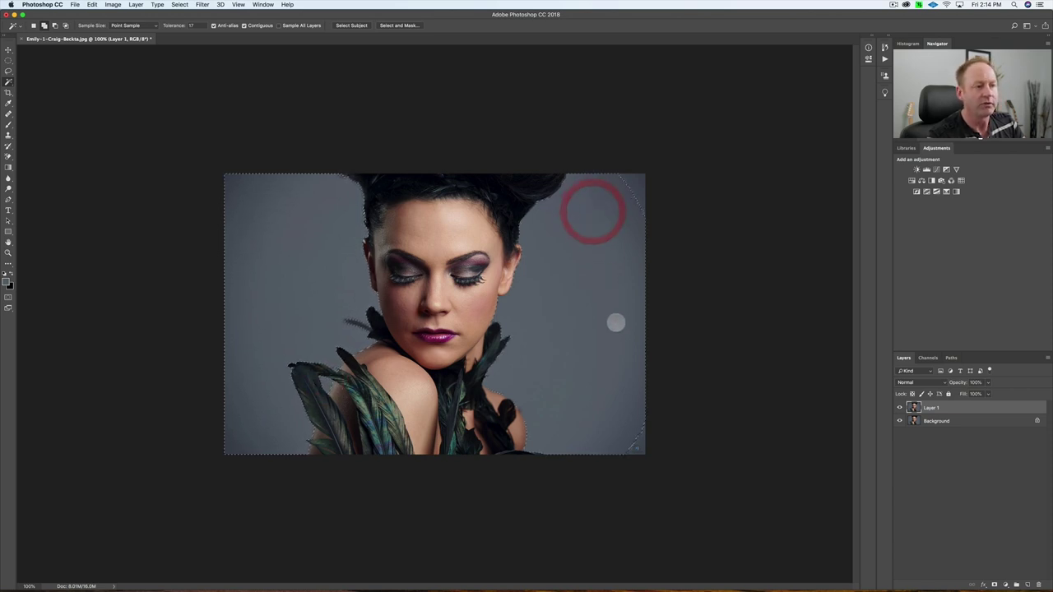
{"action": "left_click", "coordinate": [634, 183]}
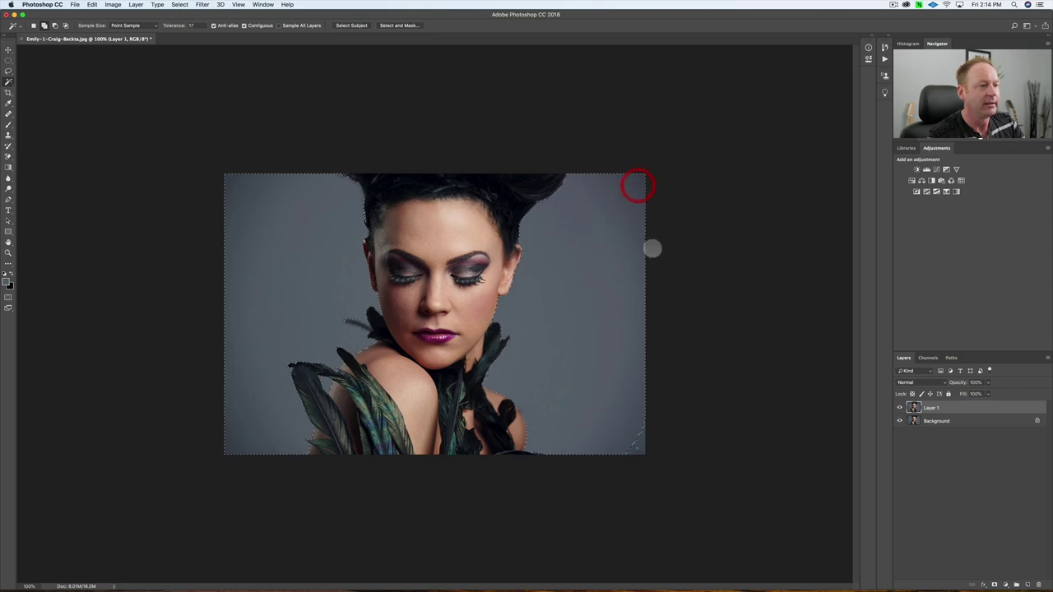
{"action": "left_click", "coordinate": [640, 443]}
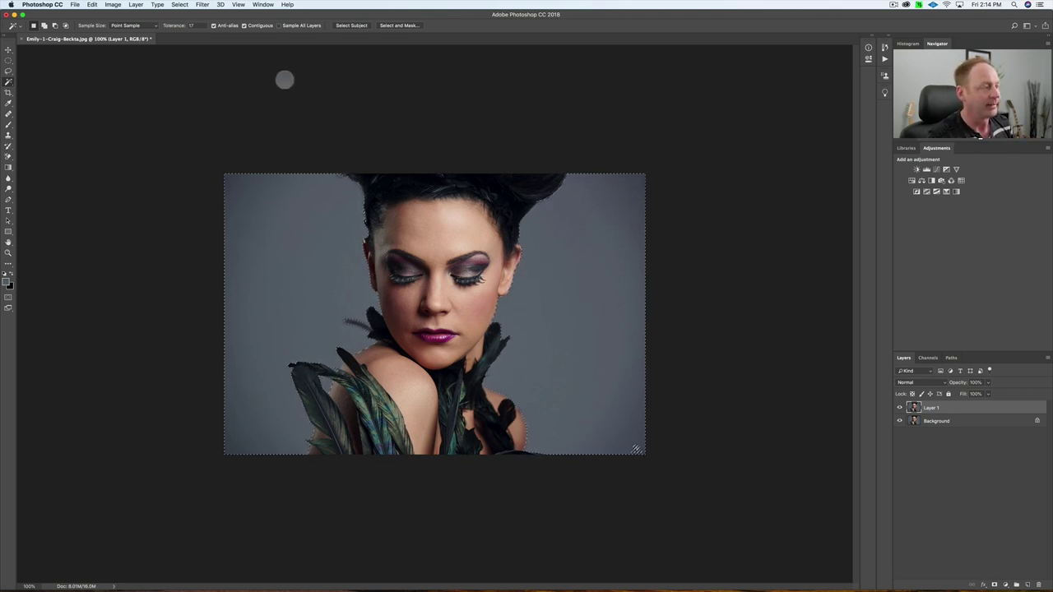
- Invert the selection so the woman is selected instead of the backdrop
{"action": "left_click", "coordinate": [179, 5]}
{"action": "left_click", "coordinate": [180, 5]}
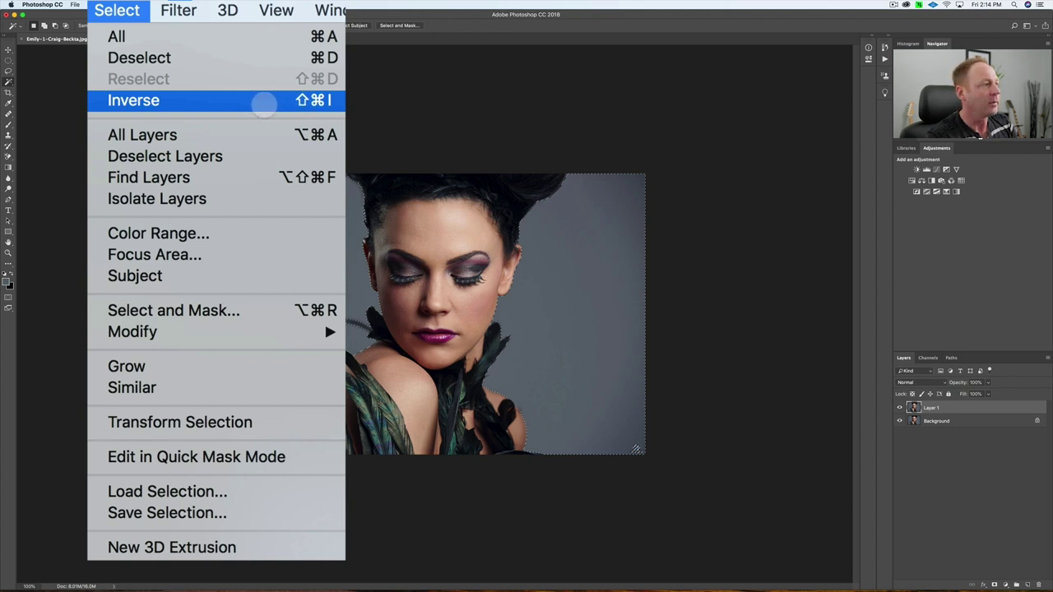
{"action": "left_click", "coordinate": [235, 37]}
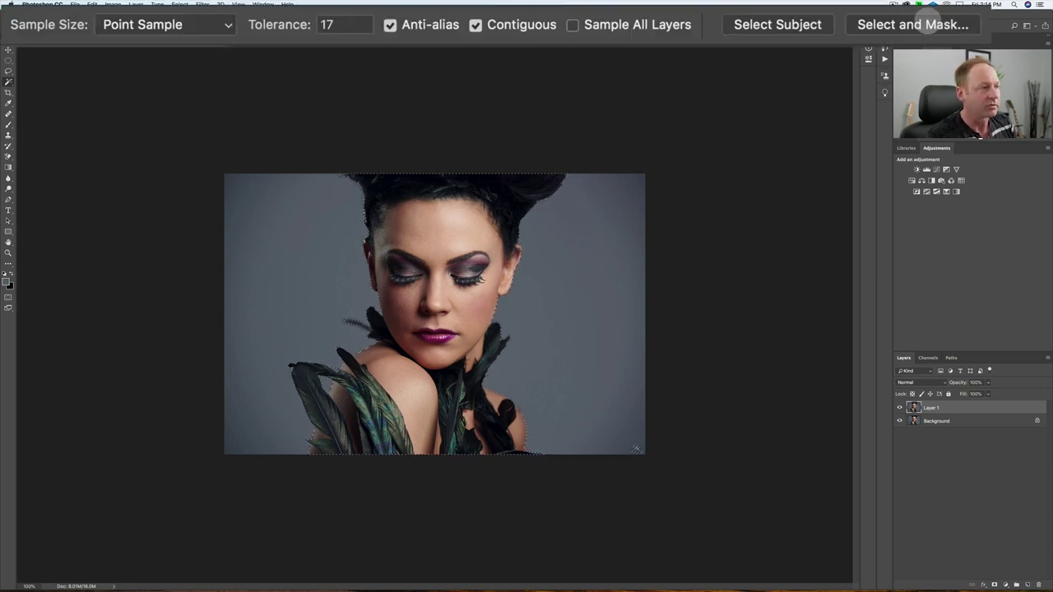
- In Select and Mask's Overlay view, clean up the left and upper-right hair edges with the Refine Edge Brush
{"action": "left_click", "coordinate": [927, 23]}
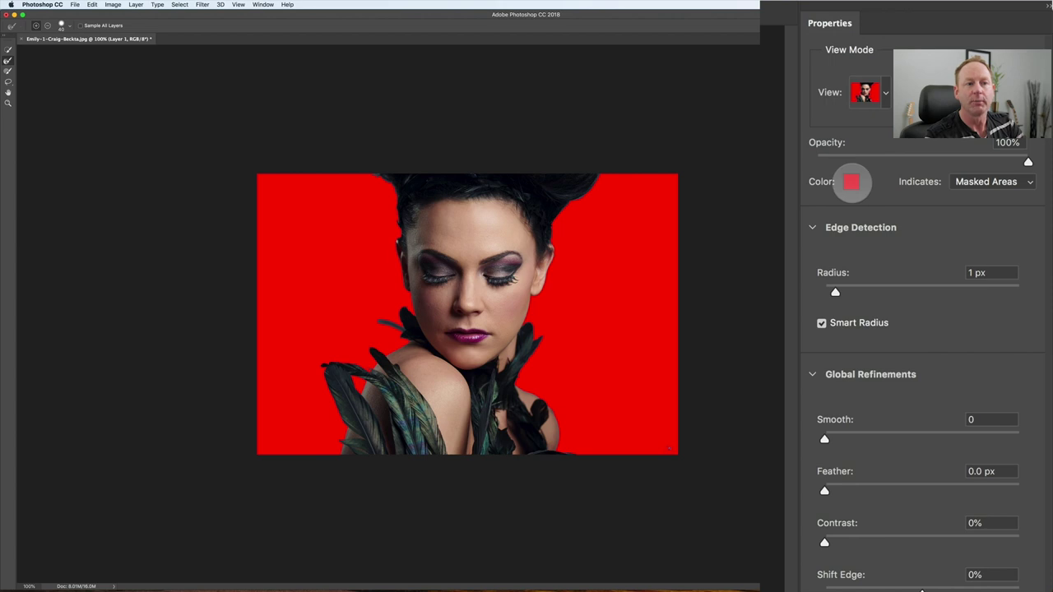
{"action": "left_click", "coordinate": [885, 93]}
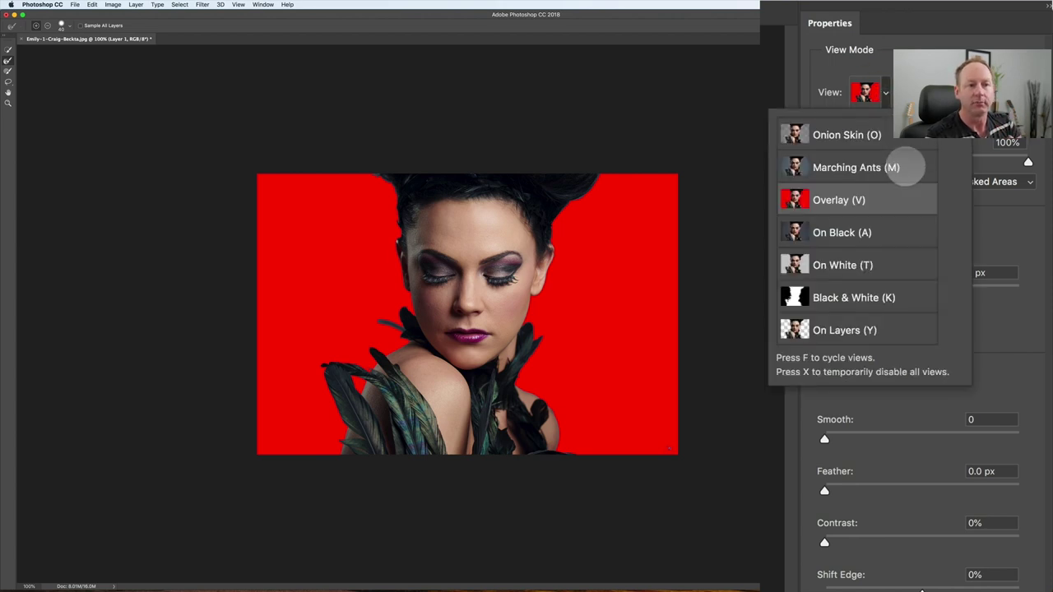
{"action": "key", "text": "Escape"}
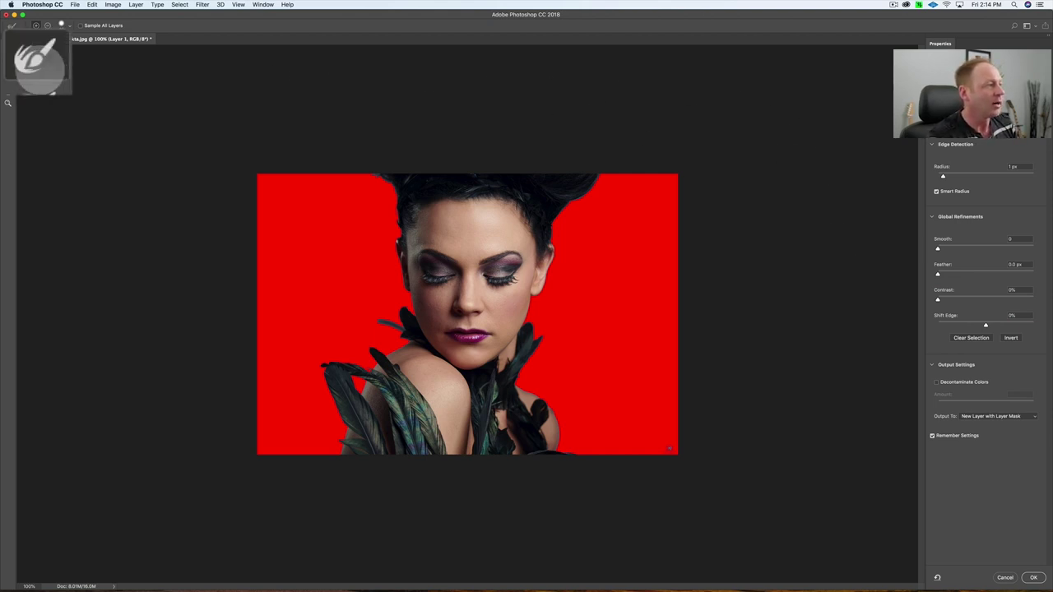
{"action": "left_click", "coordinate": [8, 55]}
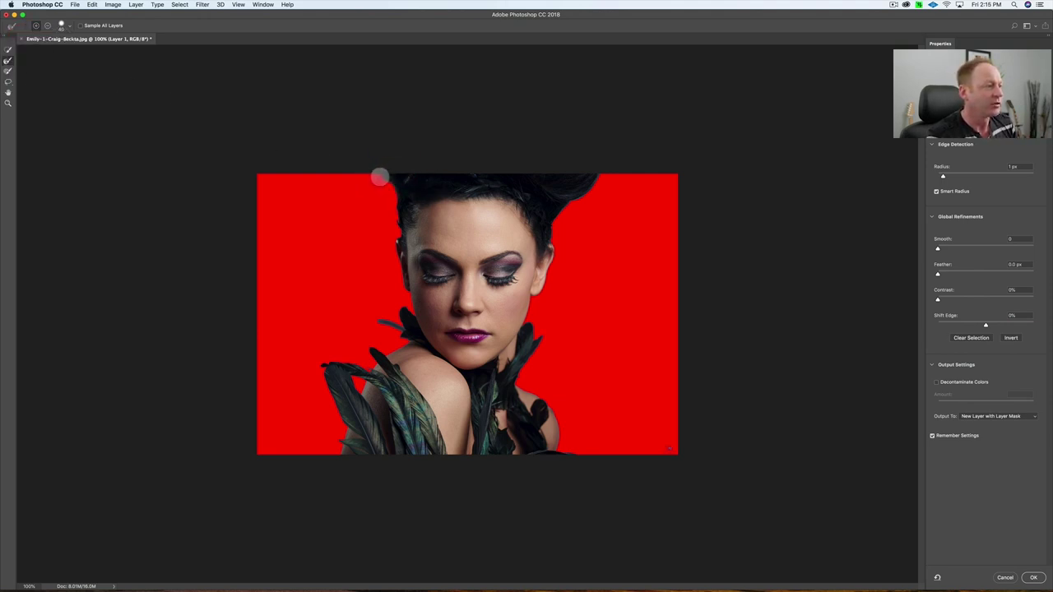
{"action": "mouse_move", "coordinate": [393, 203]}
{"action": "left_mouse_down"}
{"action": "mouse_move", "coordinate": [405, 200]}
{"action": "mouse_move", "coordinate": [395, 217]}
{"action": "left_mouse_up"}
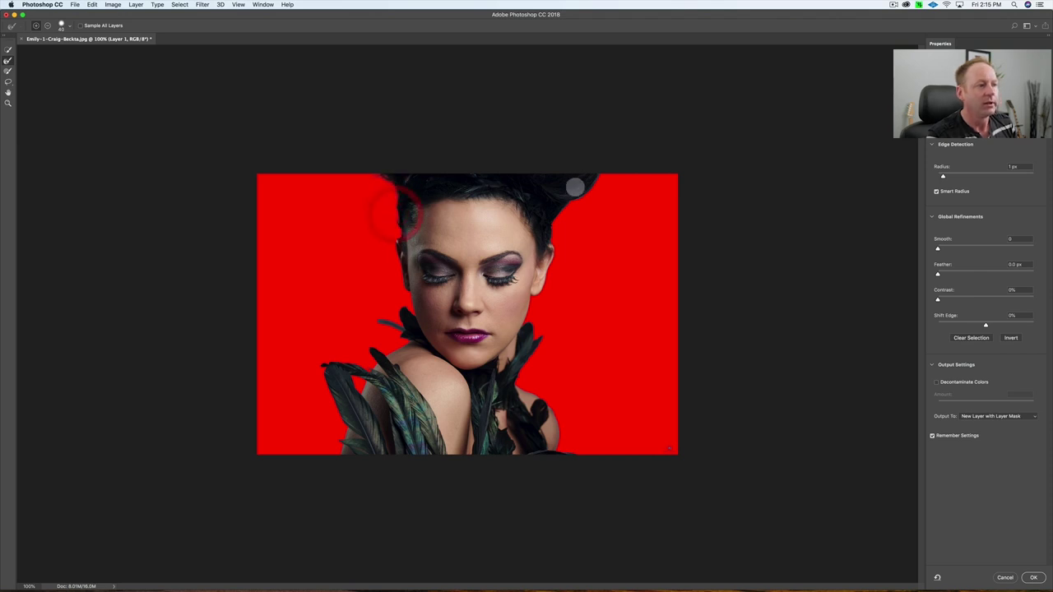
{"action": "mouse_move", "coordinate": [578, 178]}
{"action": "left_mouse_down"}
{"action": "mouse_move", "coordinate": [594, 172]}
{"action": "mouse_move", "coordinate": [587, 192]}
{"action": "mouse_move", "coordinate": [556, 206]}
{"action": "mouse_move", "coordinate": [549, 236]}
{"action": "left_mouse_up"}
{"action": "mouse_move", "coordinate": [589, 157]}
{"action": "left_mouse_down"}
{"action": "mouse_move", "coordinate": [602, 201]}
{"action": "mouse_move", "coordinate": [582, 185]}
{"action": "left_mouse_up"}
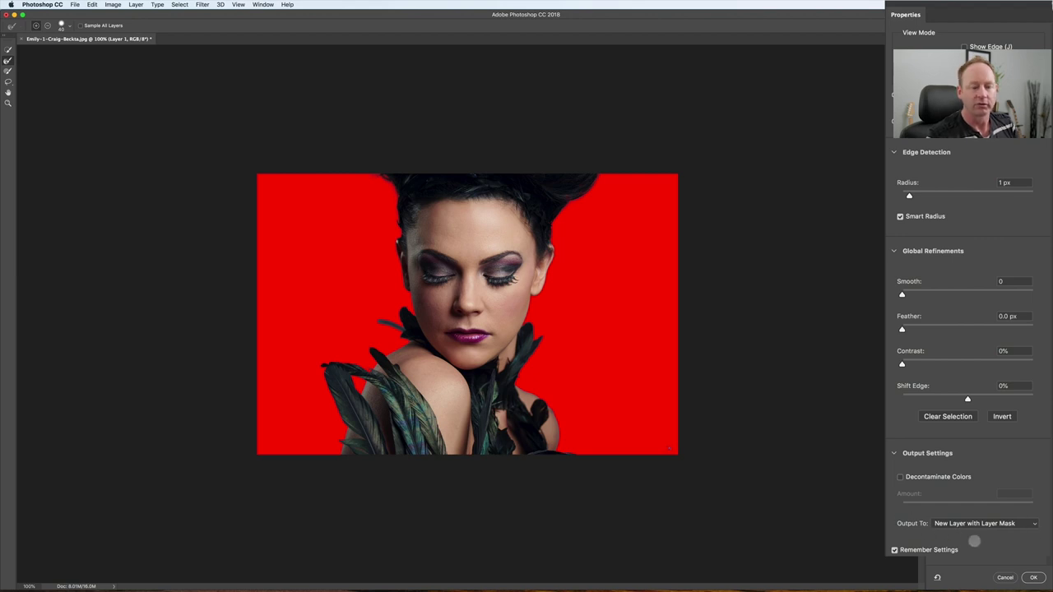
- Output the cut-out as masked Layer 1 copy, hide the Background, and target the mask
{"action": "left_click", "coordinate": [1033, 578]}
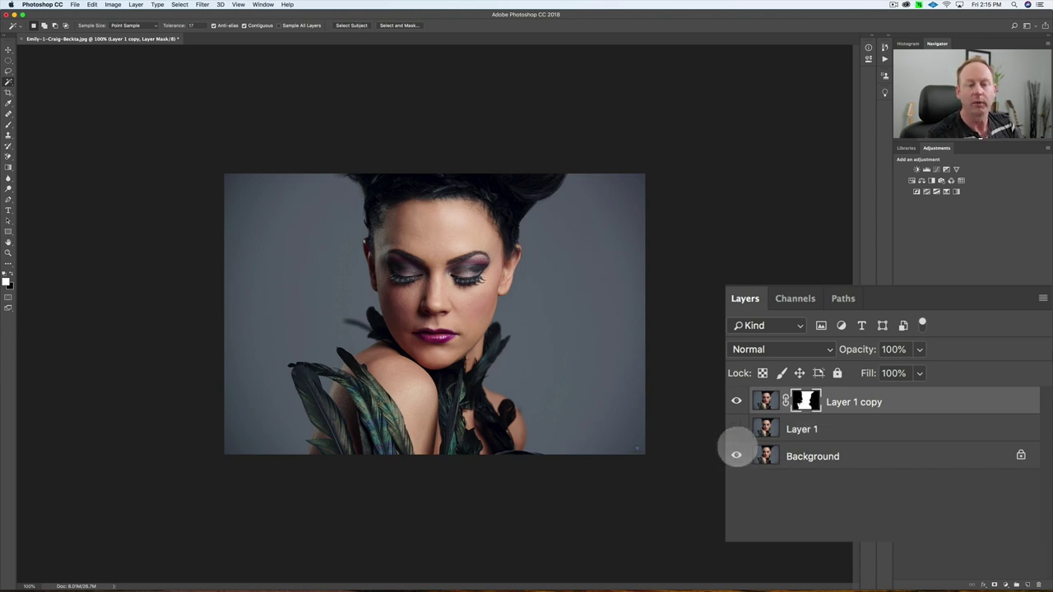
{"action": "left_click", "coordinate": [736, 454]}
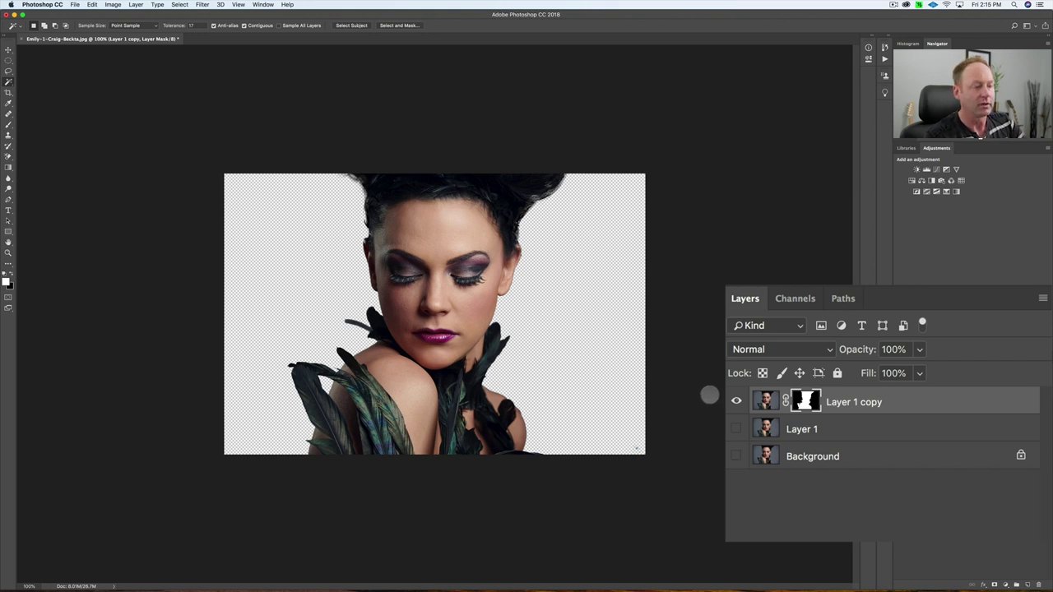
{"action": "left_click", "coordinate": [805, 402]}
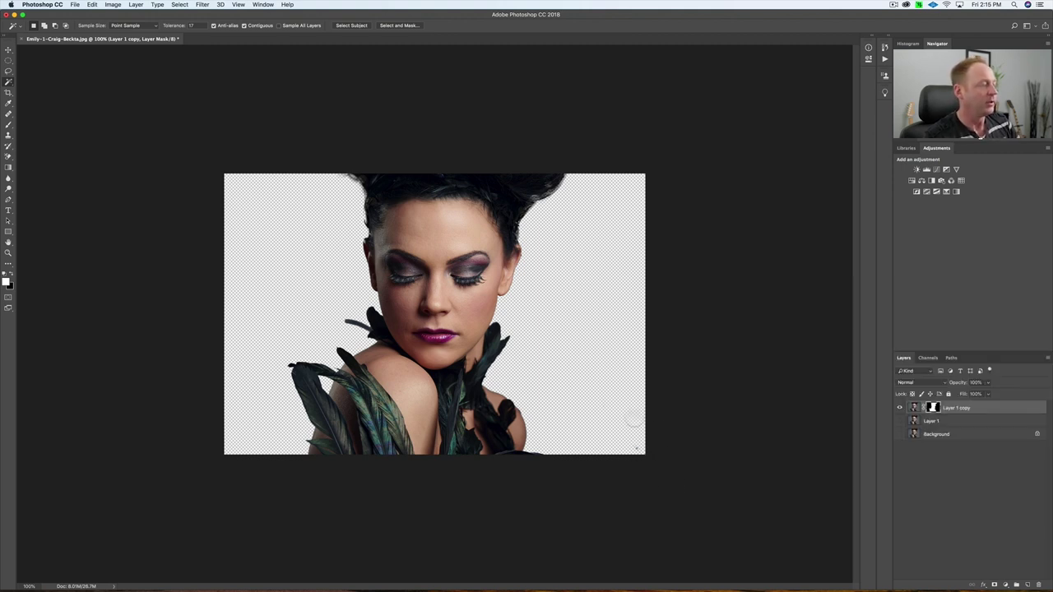
- Set black as the foreground colour and switch to the Brush tool
{"action": "key", "text": "x"}
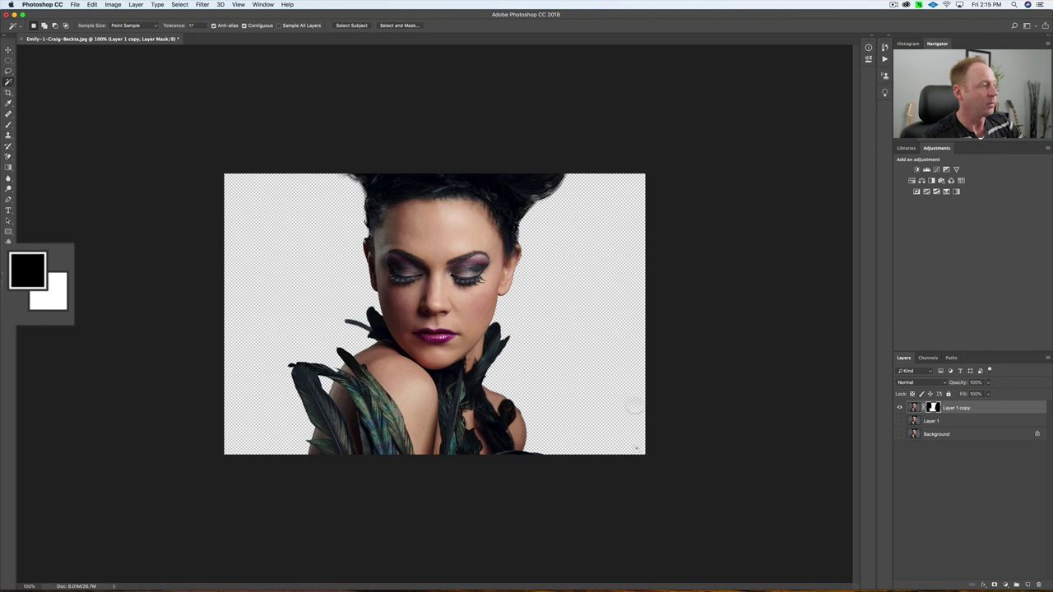
{"action": "key", "text": "x"}
{"action": "key", "text": "x"}
{"action": "key", "text": "x"}
{"action": "key", "text": "x"}
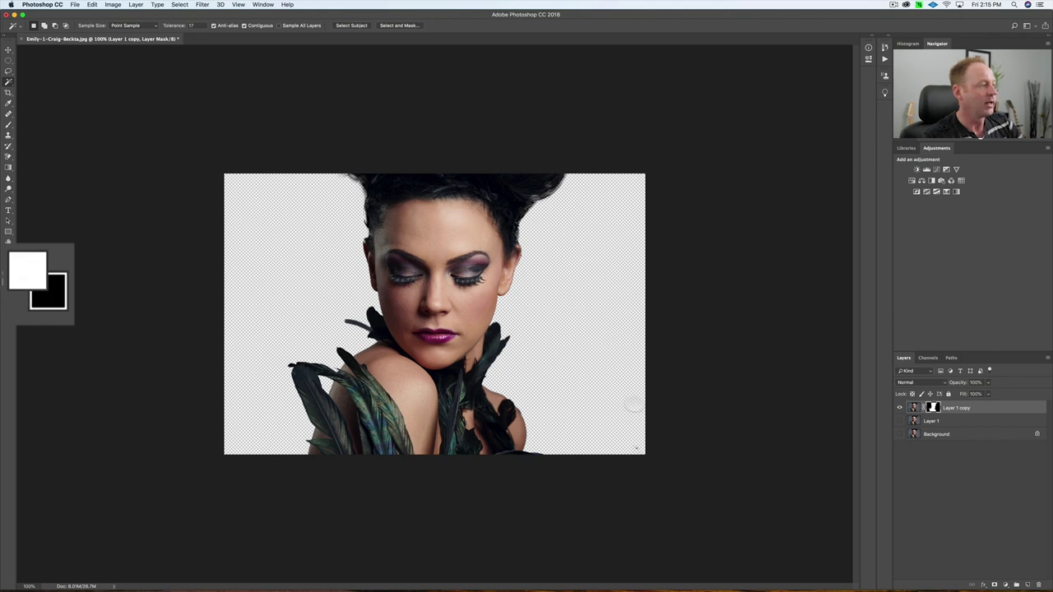
{"action": "key", "text": "x"}
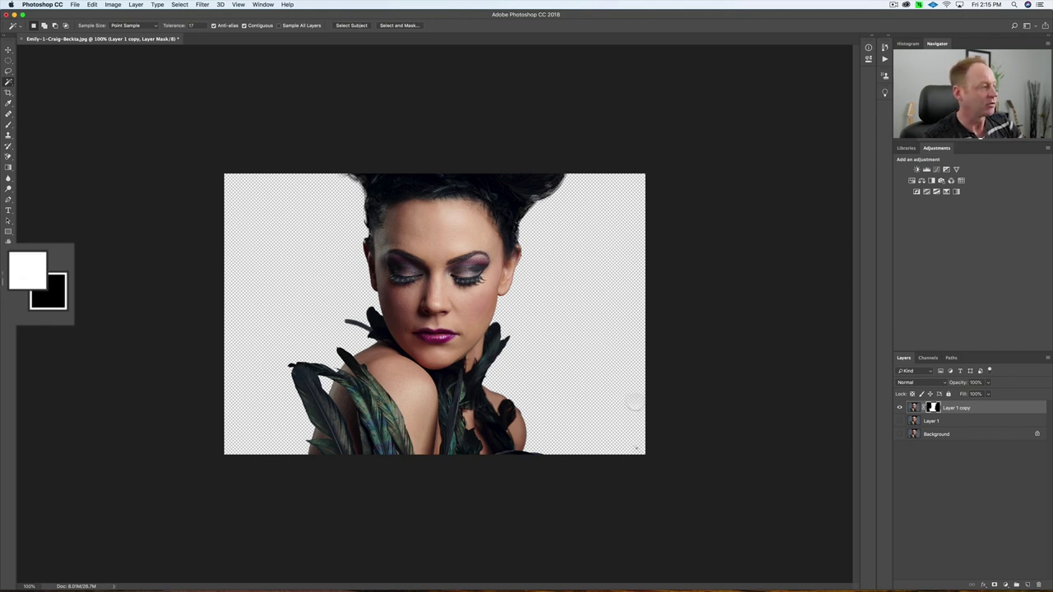
{"action": "key", "text": "x"}
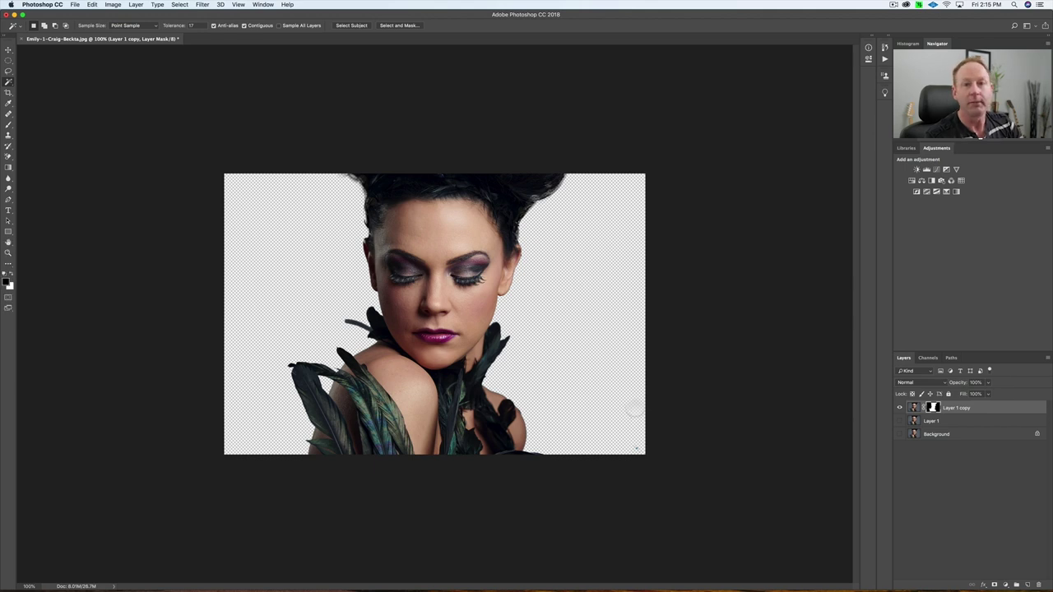
{"action": "key", "text": "b"}
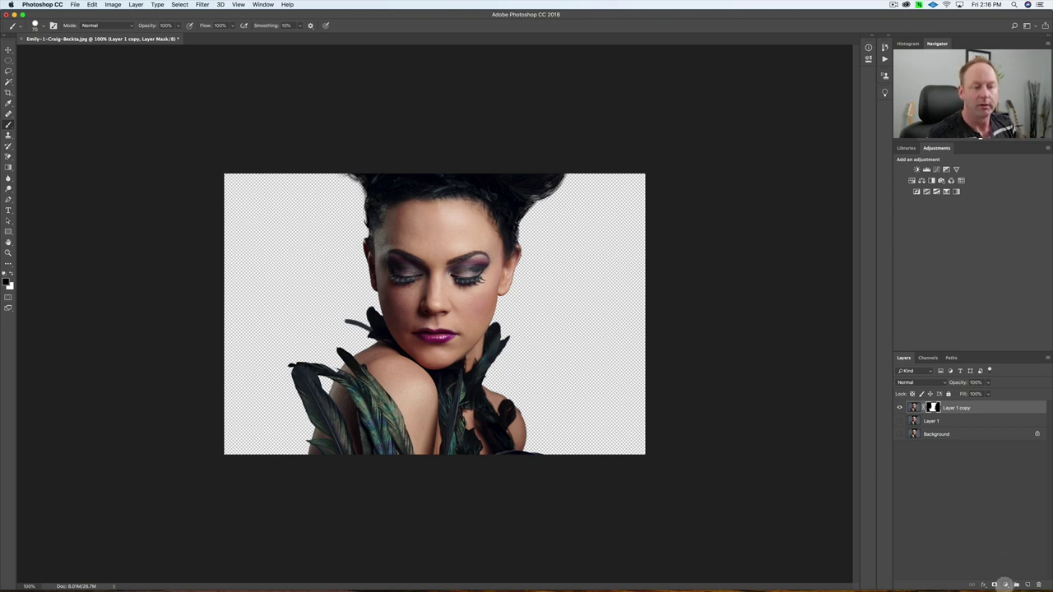
- Add a teal (#2bb3b8) Solid Color fill layer and move it beneath Layer 1 copy
{"action": "left_click", "coordinate": [1005, 584]}
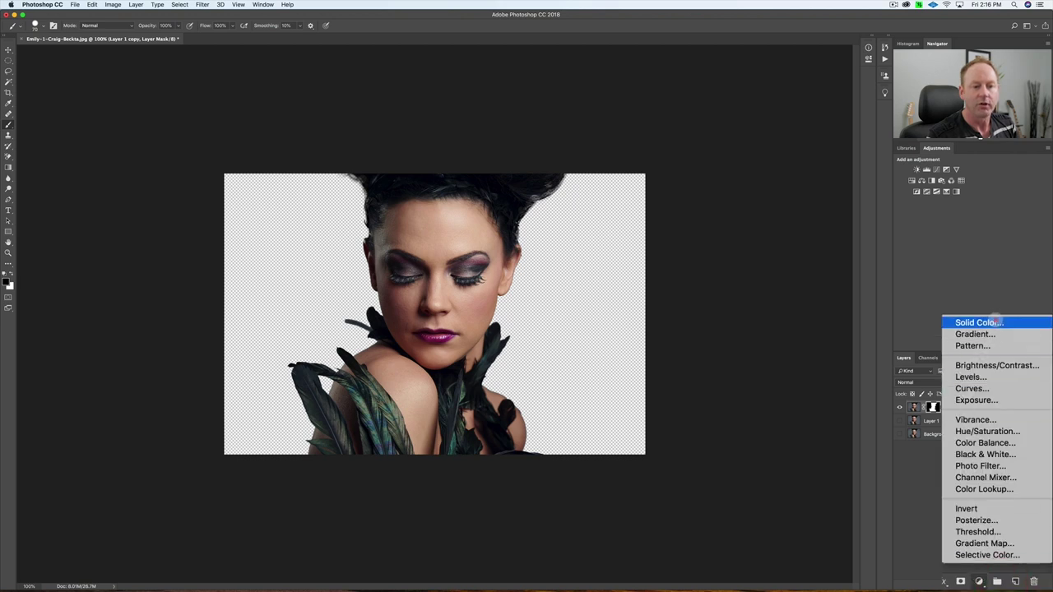
{"action": "left_click", "coordinate": [979, 323]}
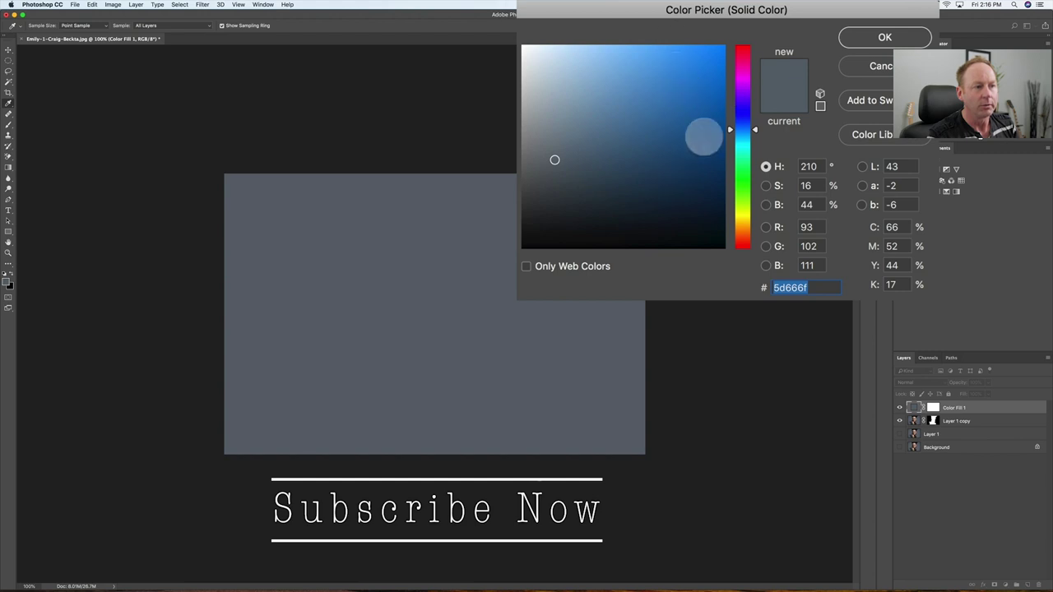
{"action": "left_click", "coordinate": [677, 101]}
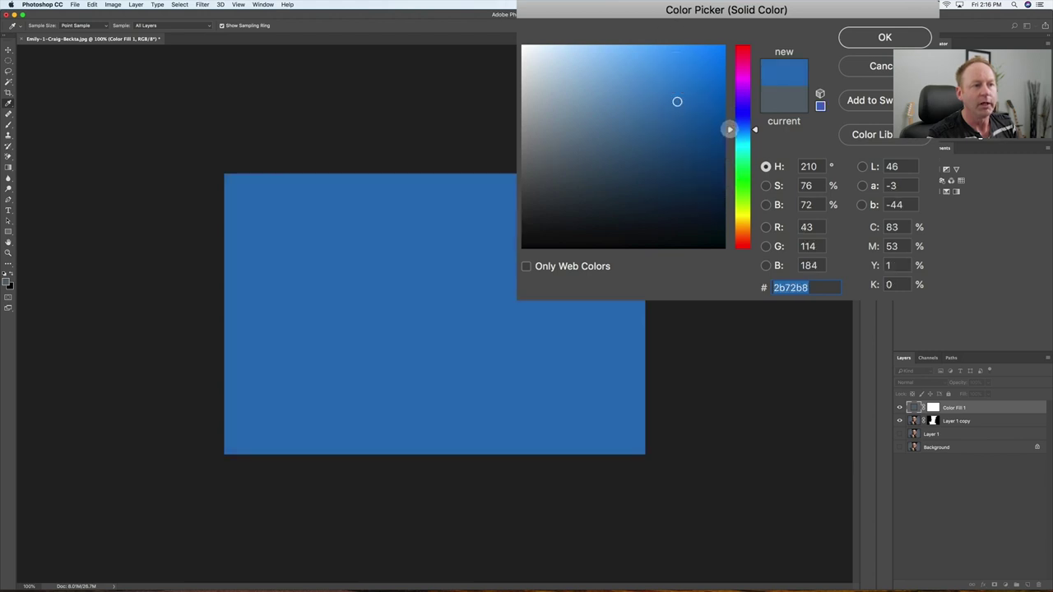
{"action": "left_click_drag", "start_coordinate": [730, 129], "coordinate": [729, 145]}
{"action": "key", "text": "Return"}
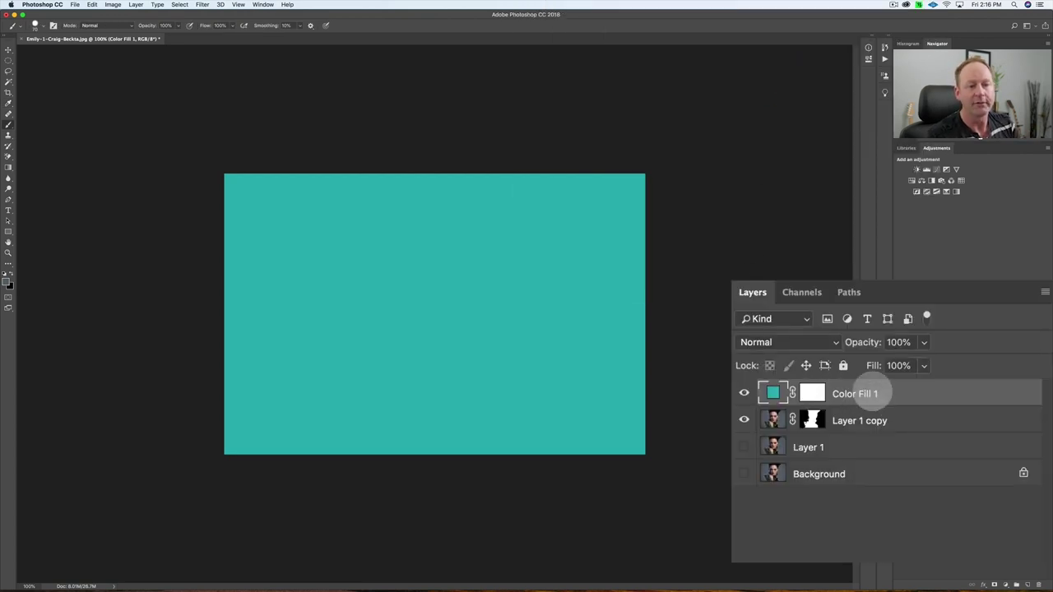
{"action": "left_click_drag", "start_coordinate": [891, 390], "coordinate": [893, 422]}
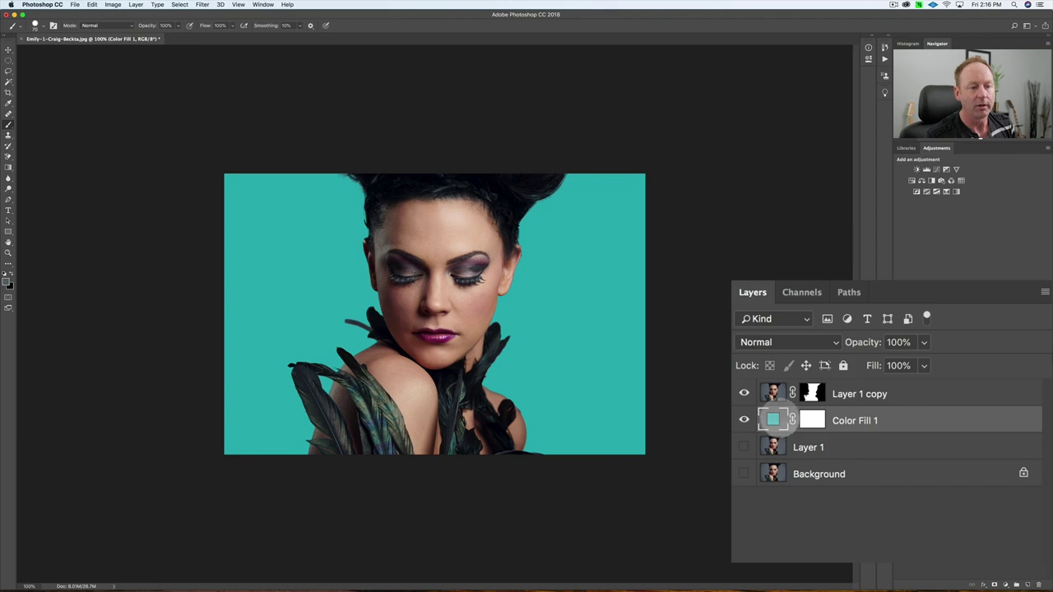
- Recolour Color Fill 1 from teal to a soft light blue, trying greens along the way
{"action": "double_click", "coordinate": [773, 420]}
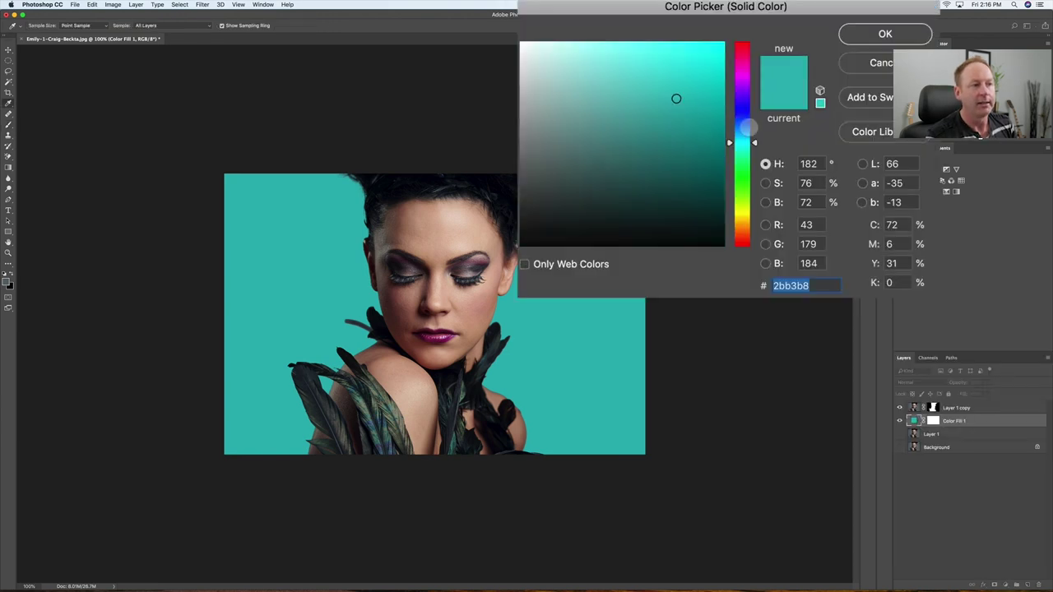
{"action": "left_click_drag", "start_coordinate": [757, 148], "coordinate": [755, 169]}
{"action": "left_click", "coordinate": [760, 170]}
{"action": "left_click", "coordinate": [700, 61]}
{"action": "left_click", "coordinate": [673, 110]}
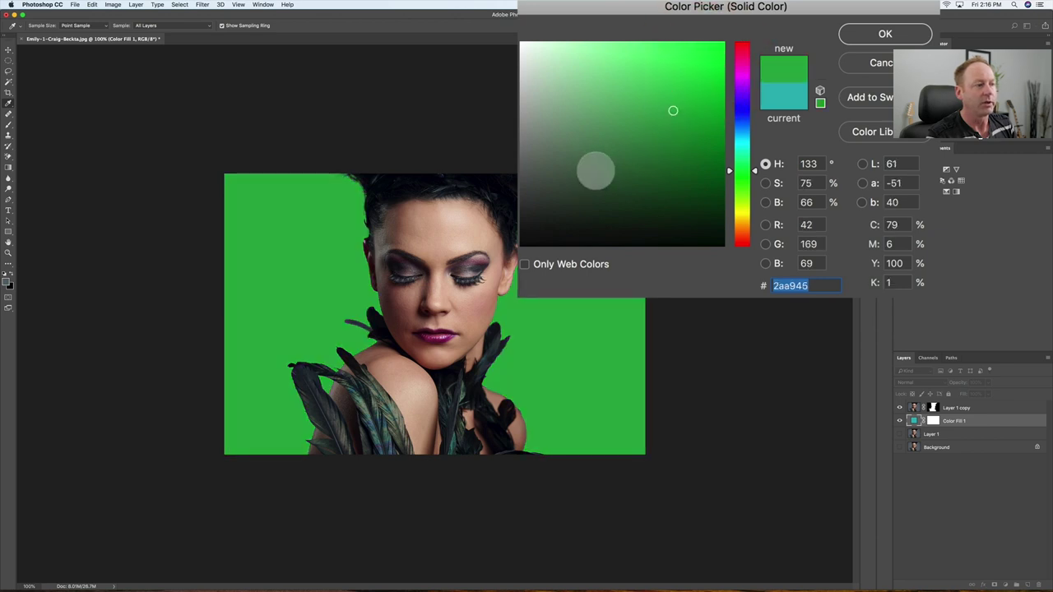
{"action": "left_click", "coordinate": [597, 170]}
{"action": "left_click", "coordinate": [647, 82]}
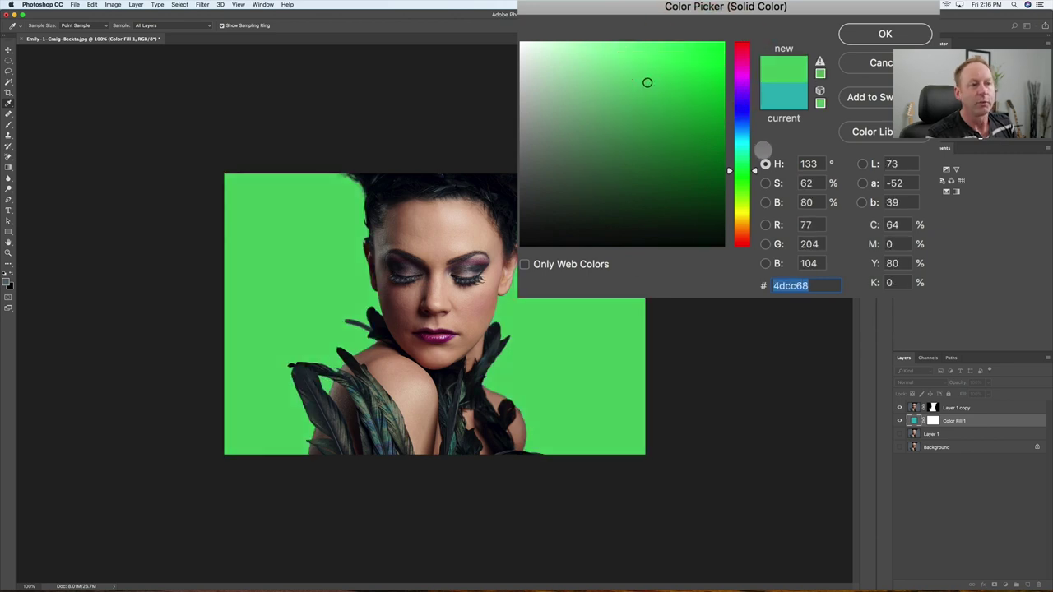
{"action": "left_click_drag", "start_coordinate": [755, 170], "coordinate": [740, 128]}
{"action": "left_click", "coordinate": [797, 77]}
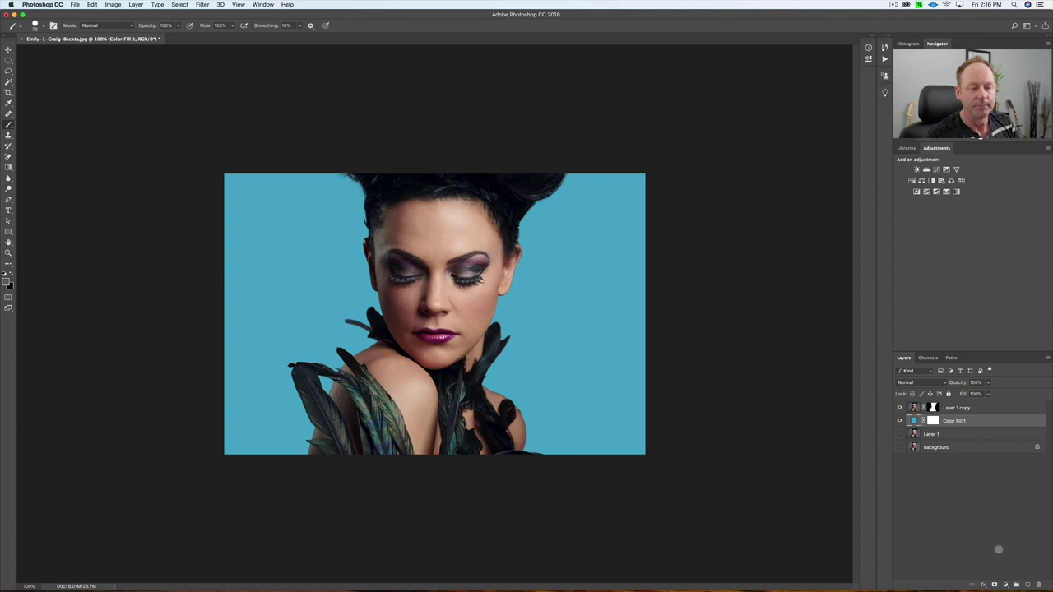
{"action": "left_click", "coordinate": [1005, 583]}
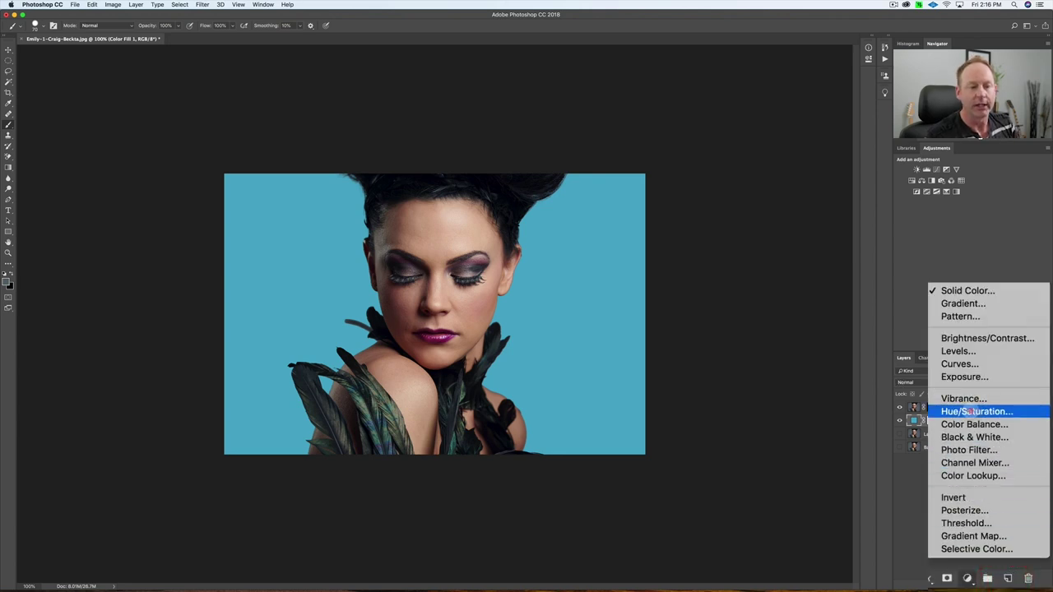
- Add a Hue/Saturation adjustment with Saturation -15 and Lightness -17
{"action": "left_click", "coordinate": [970, 412]}
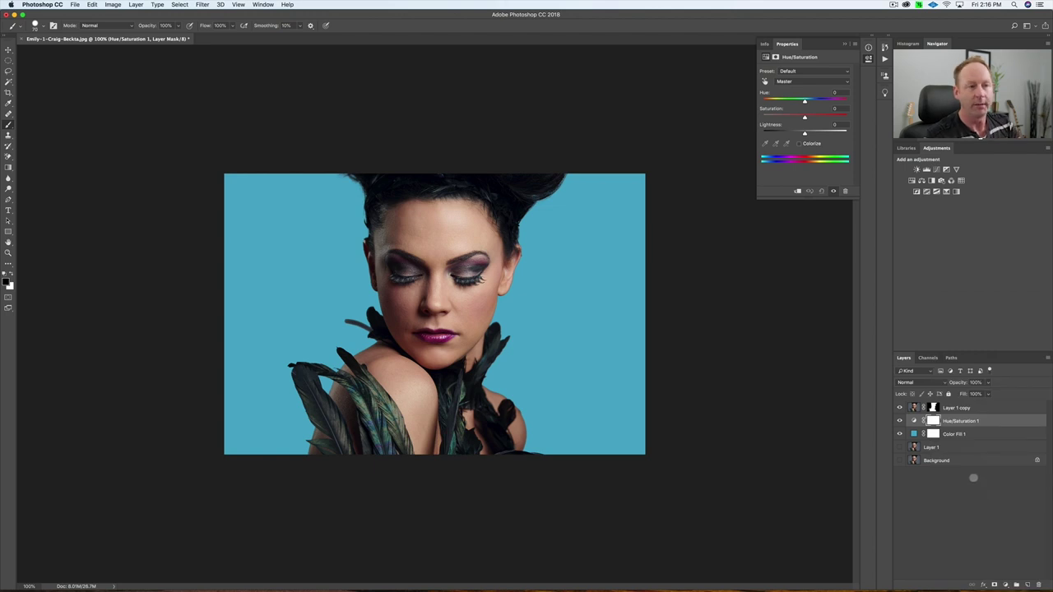
{"action": "left_click_drag", "start_coordinate": [805, 118], "coordinate": [801, 117]}
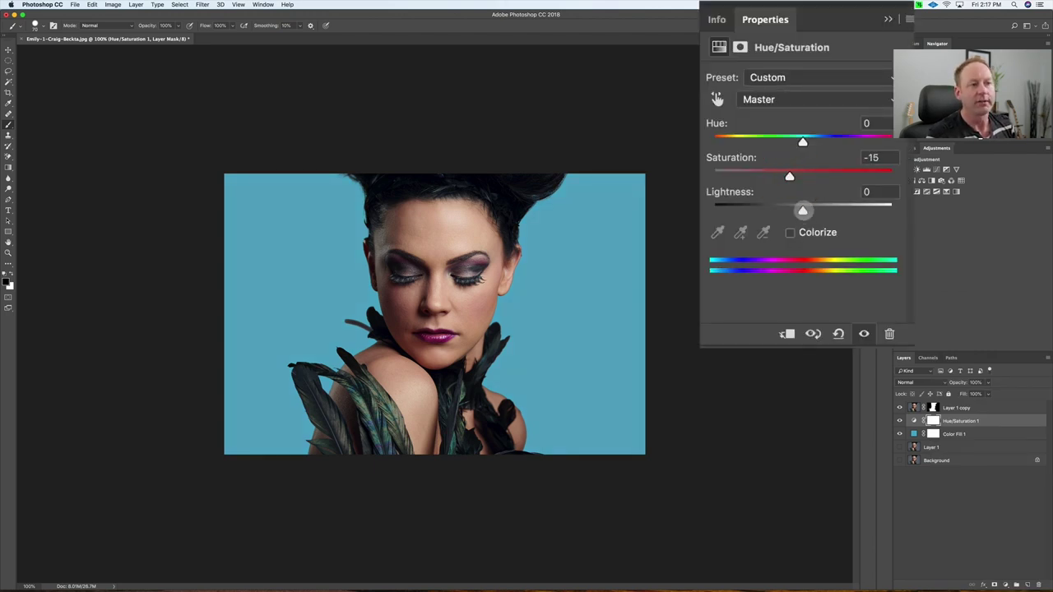
{"action": "left_click_drag", "start_coordinate": [801, 210], "coordinate": [787, 210]}
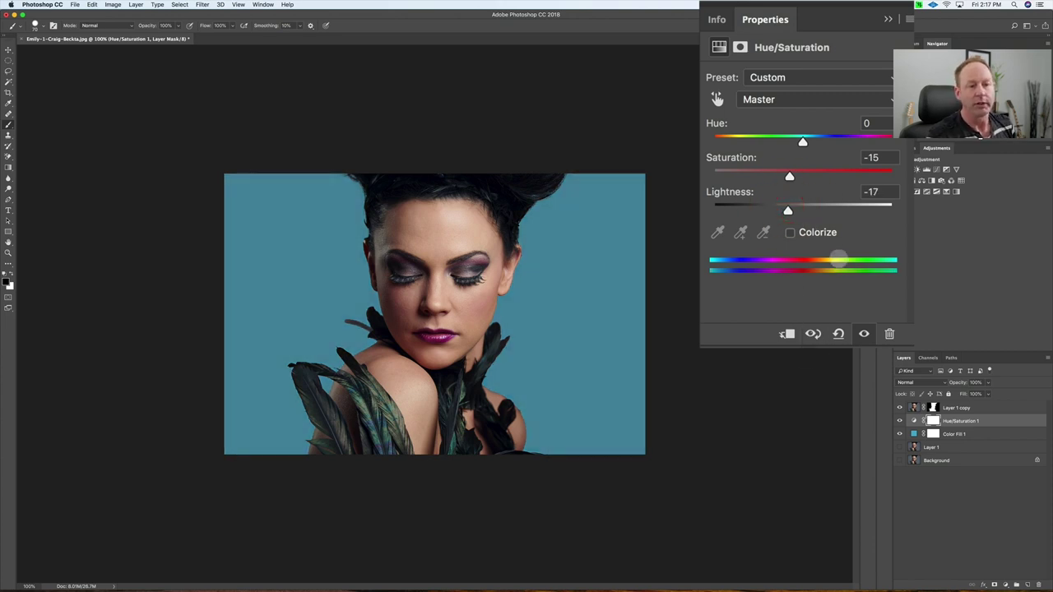
- Toggle the adjustment, fill and Background layers' visibility to compare against the original photo
{"action": "left_click", "coordinate": [898, 420]}
{"action": "left_click", "coordinate": [899, 434]}
{"action": "left_click", "coordinate": [901, 460]}
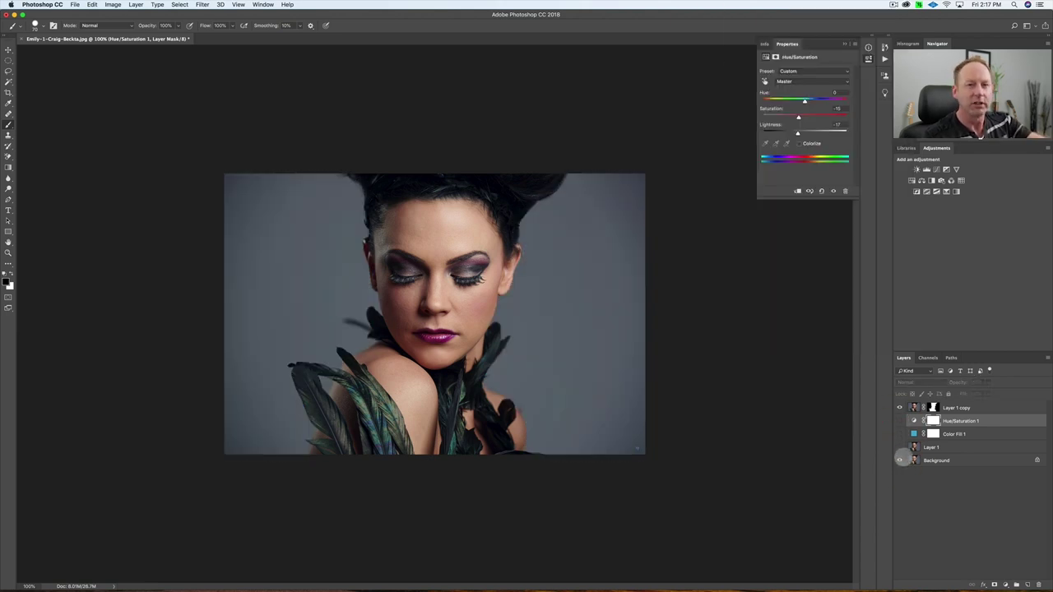
{"action": "left_click", "coordinate": [899, 460]}
{"action": "left_click", "coordinate": [899, 420]}
{"action": "left_click", "coordinate": [900, 433]}
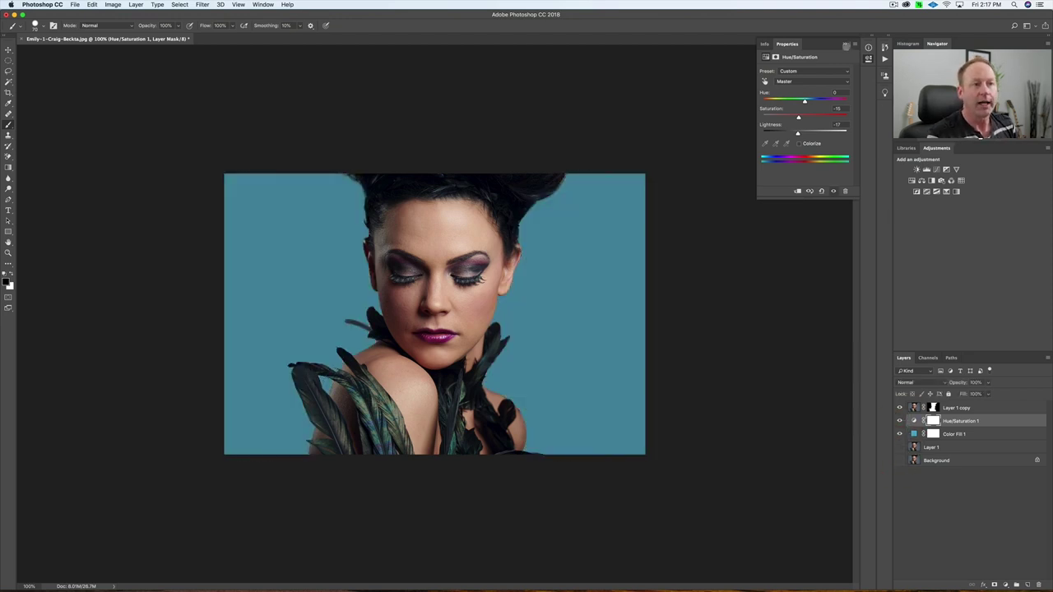
- Draw a large ellipse over the portrait and fill it black in the Hue/Saturation mask
{"action": "left_click", "coordinate": [845, 43]}
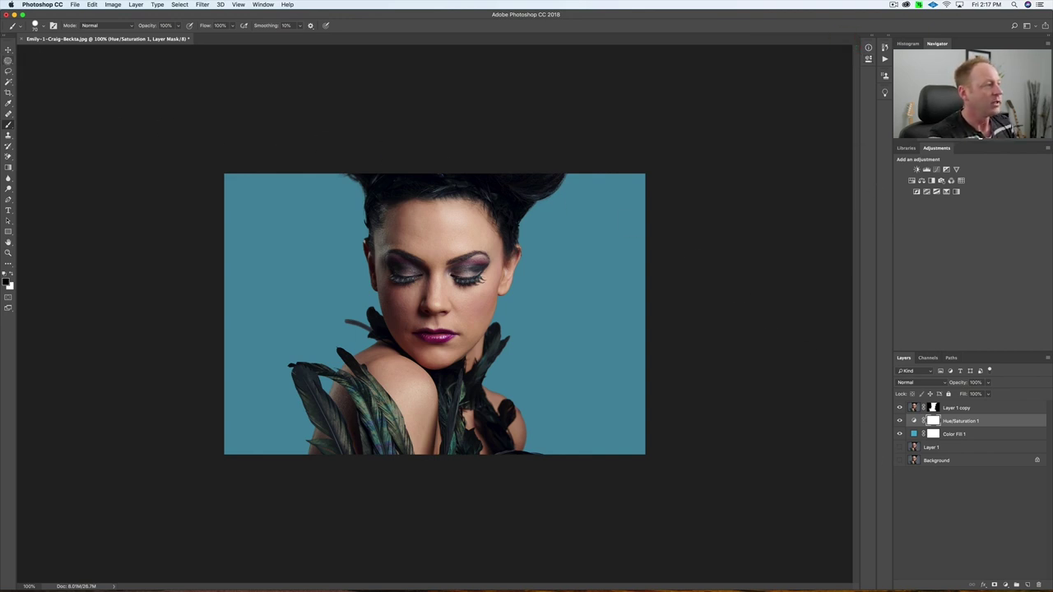
{"action": "left_click_drag", "start_coordinate": [9, 61], "coordinate": [37, 61]}
{"action": "left_click_drag", "start_coordinate": [99, 39], "coordinate": [134, 63]}
{"action": "left_click_drag", "start_coordinate": [272, 179], "coordinate": [611, 514]}
{"action": "left_click_drag", "start_coordinate": [464, 363], "coordinate": [454, 313]}
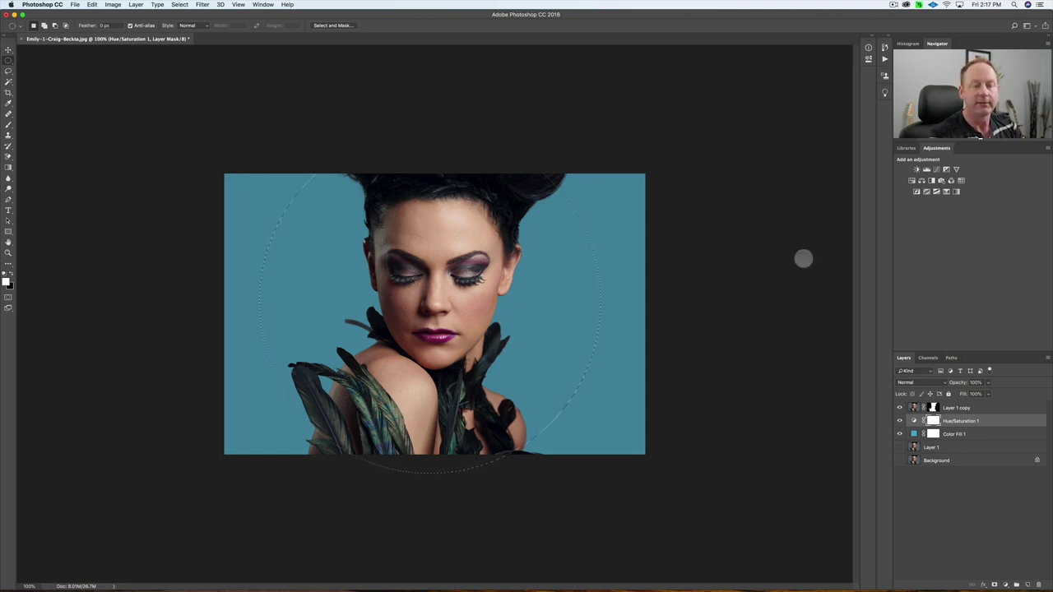
{"action": "key", "text": "super+BackSpace"}
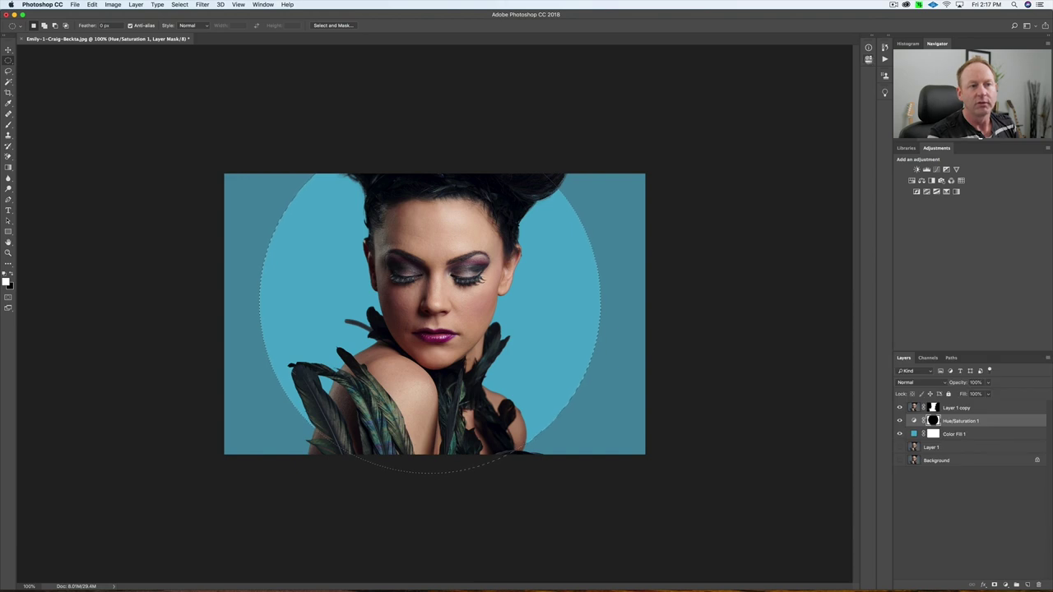
- Feather the Hue/Saturation 1 mask to about 152.9 px for a soft vignette edge
{"action": "left_click", "coordinate": [868, 59]}
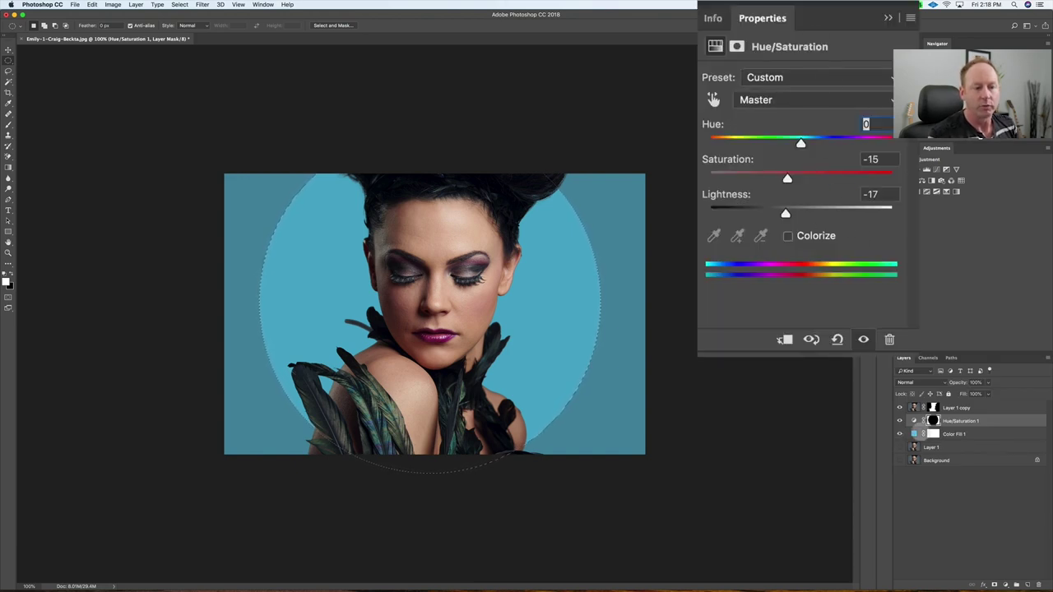
{"action": "left_click", "coordinate": [933, 420]}
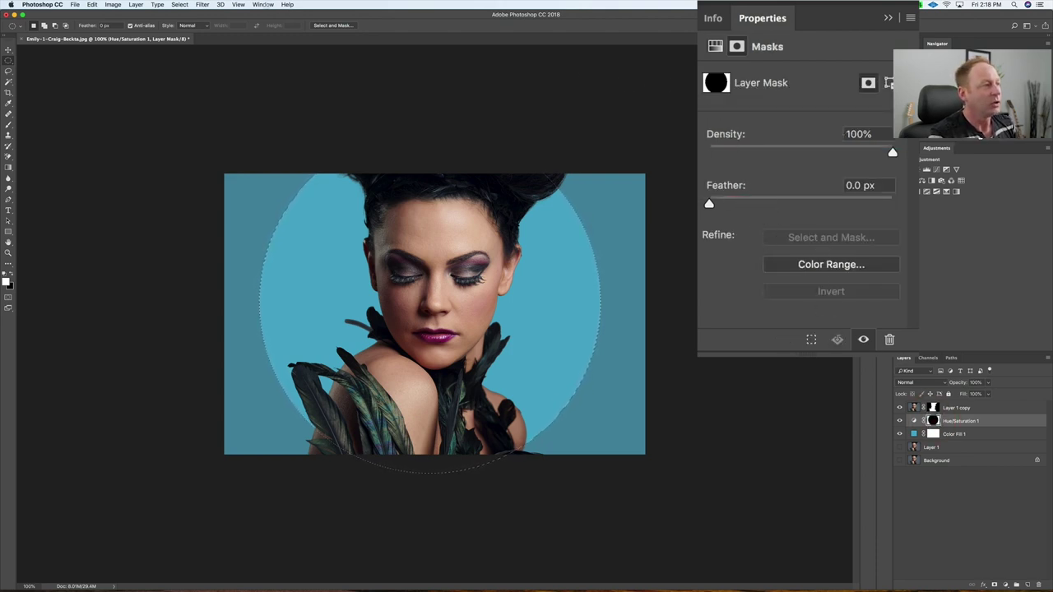
{"action": "left_click", "coordinate": [264, 4]}
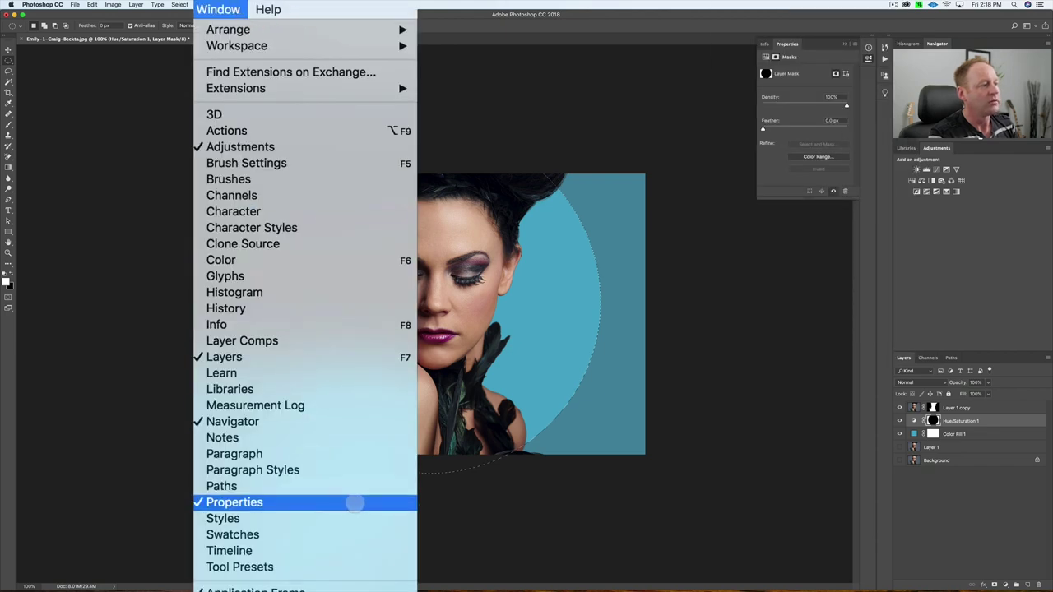
{"action": "left_click", "coordinate": [651, 90]}
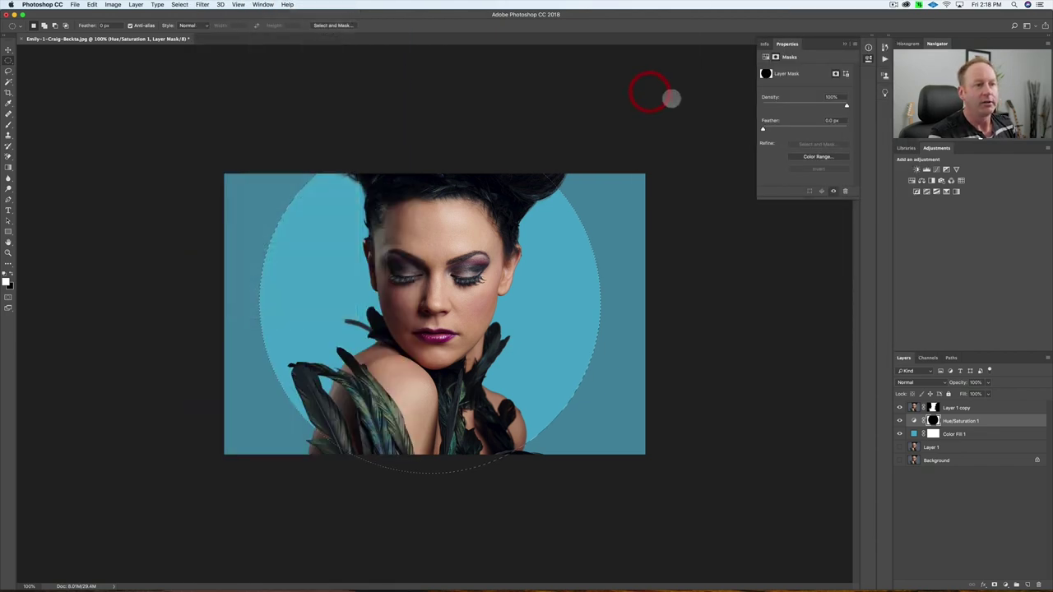
{"action": "left_click_drag", "start_coordinate": [767, 131], "coordinate": [794, 132]}
{"action": "left_click_drag", "start_coordinate": [774, 207], "coordinate": [830, 210]}
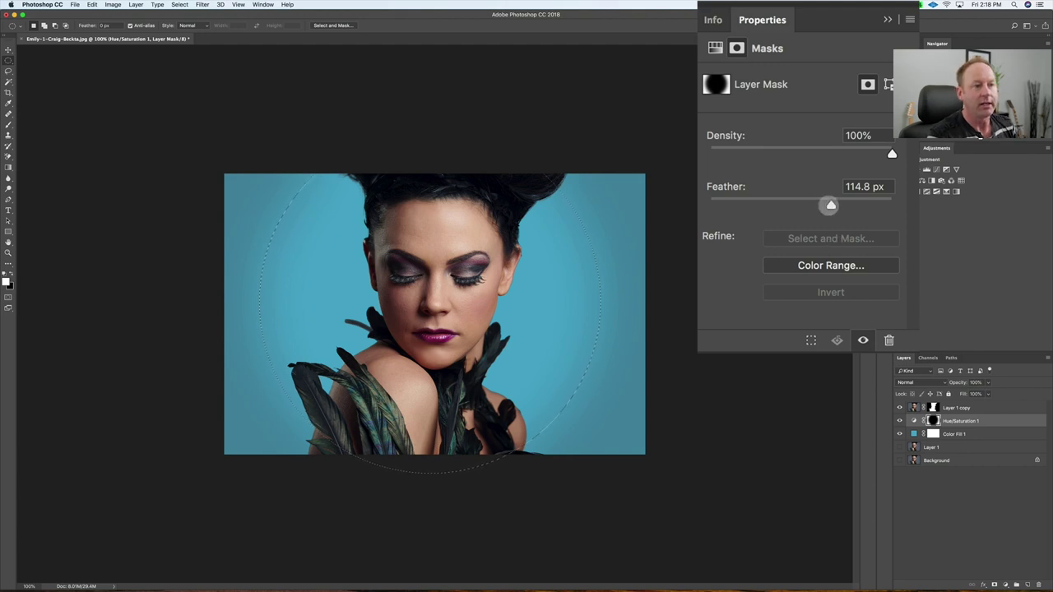
{"action": "left_click_drag", "start_coordinate": [831, 205], "coordinate": [843, 205]}
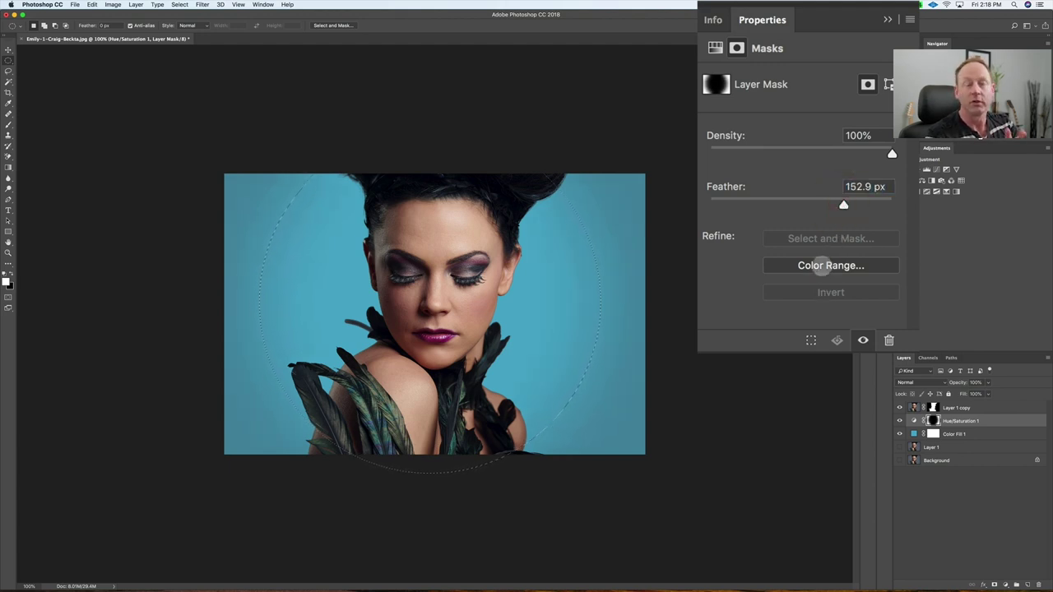
{"action": "left_click", "coordinate": [842, 45]}
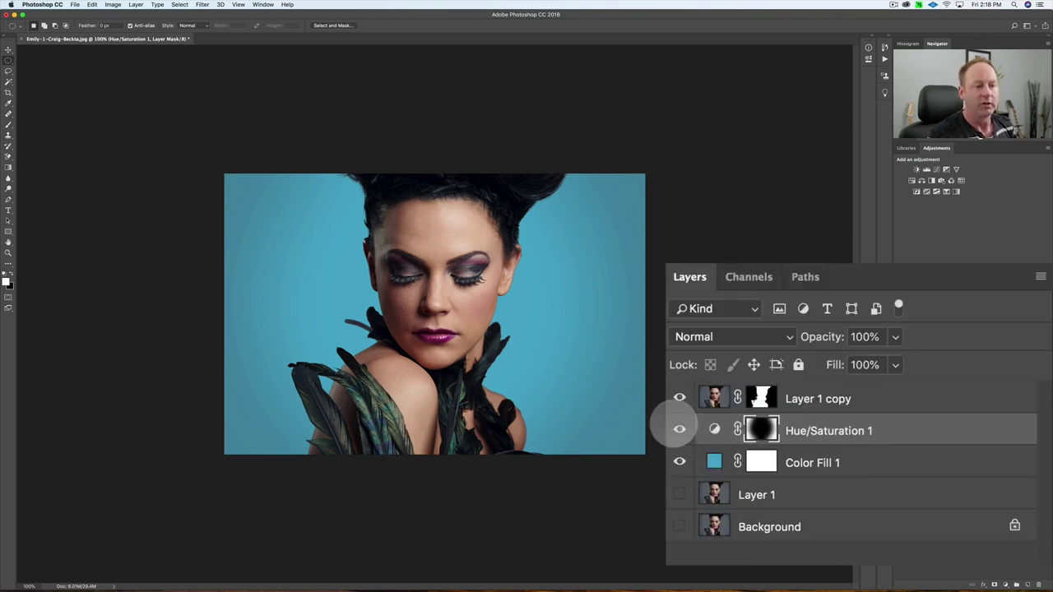
- Compare the vignette on and off, then retune Hue/Saturation 1 to Saturation -21, Lightness -7
{"action": "left_click", "coordinate": [898, 421]}
{"action": "left_click", "coordinate": [679, 429]}
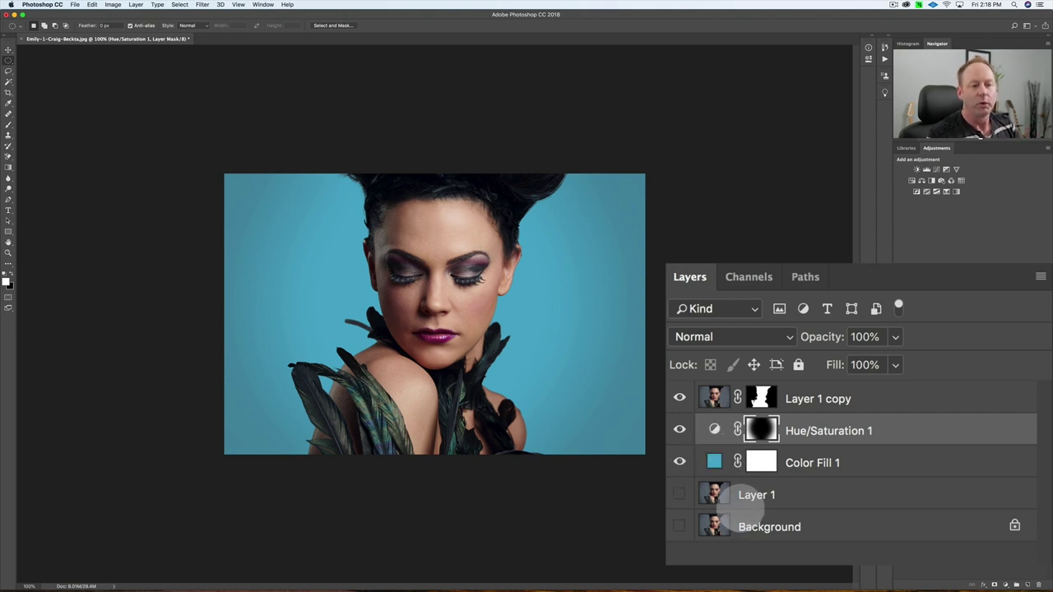
{"action": "left_click", "coordinate": [714, 426]}
{"action": "double_click", "coordinate": [714, 427]}
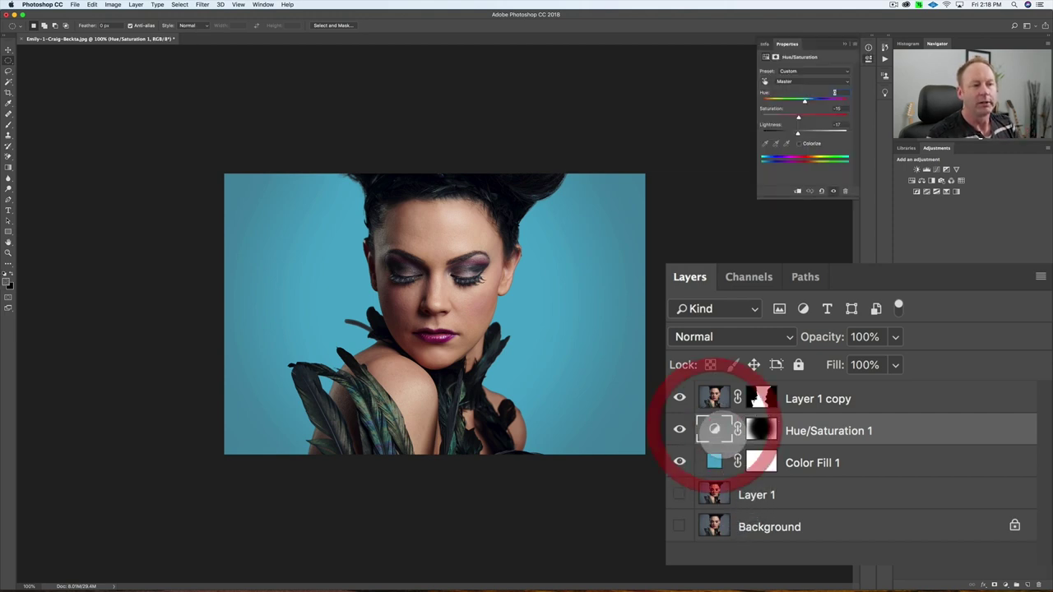
{"action": "left_click_drag", "start_coordinate": [798, 133], "coordinate": [829, 132]}
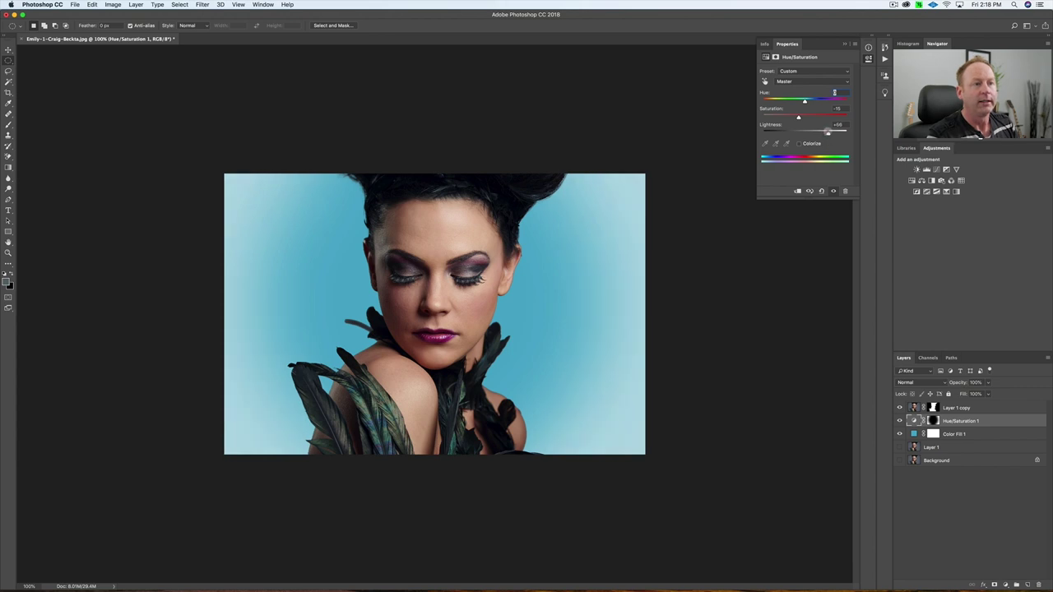
{"action": "left_click_drag", "start_coordinate": [828, 132], "coordinate": [802, 131]}
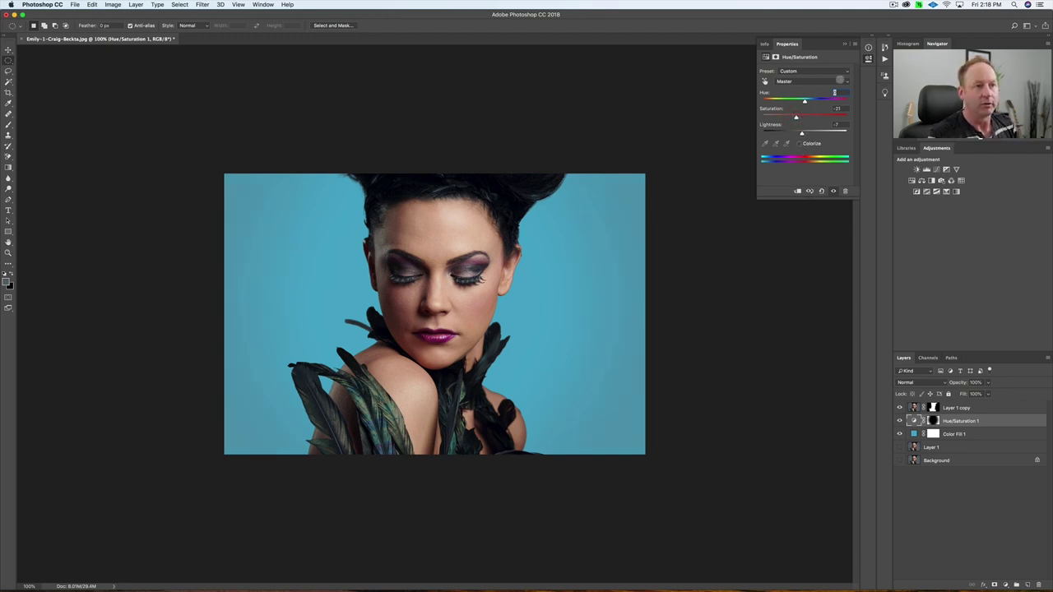
- Close the Hue/Saturation properties, show Layer 1's photo, and hide Color Fill 1 and the vignette
{"action": "left_click", "coordinate": [845, 43]}
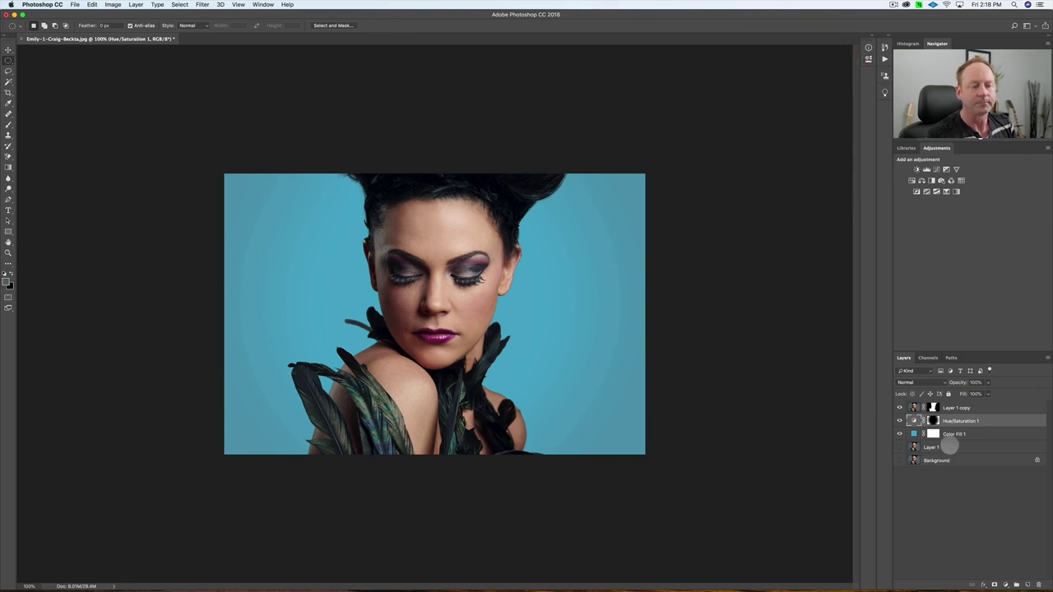
{"action": "left_click", "coordinate": [933, 447]}
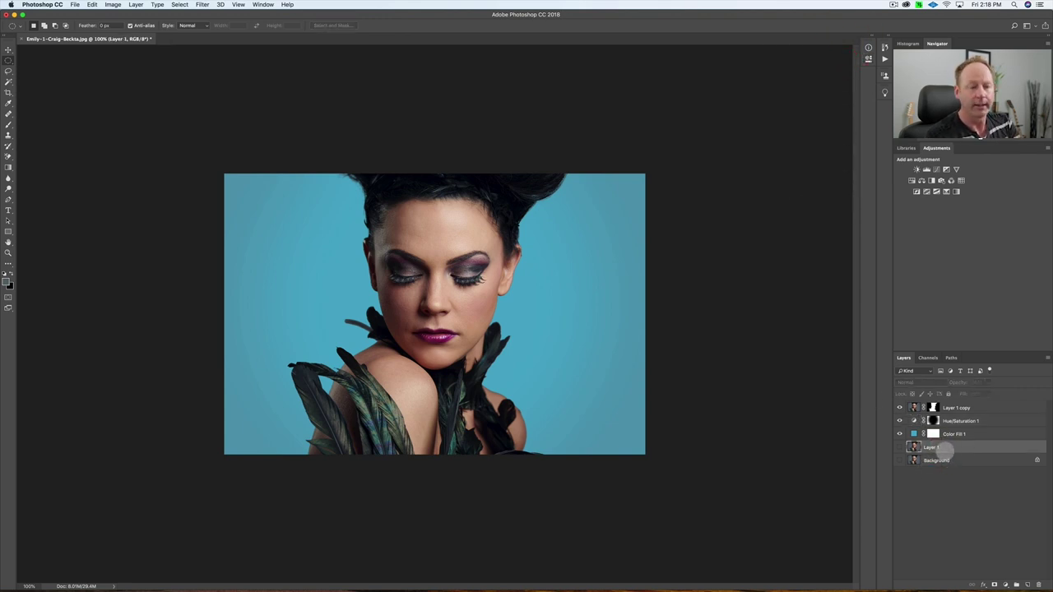
{"action": "left_click", "coordinate": [899, 446]}
{"action": "left_click", "coordinate": [899, 433]}
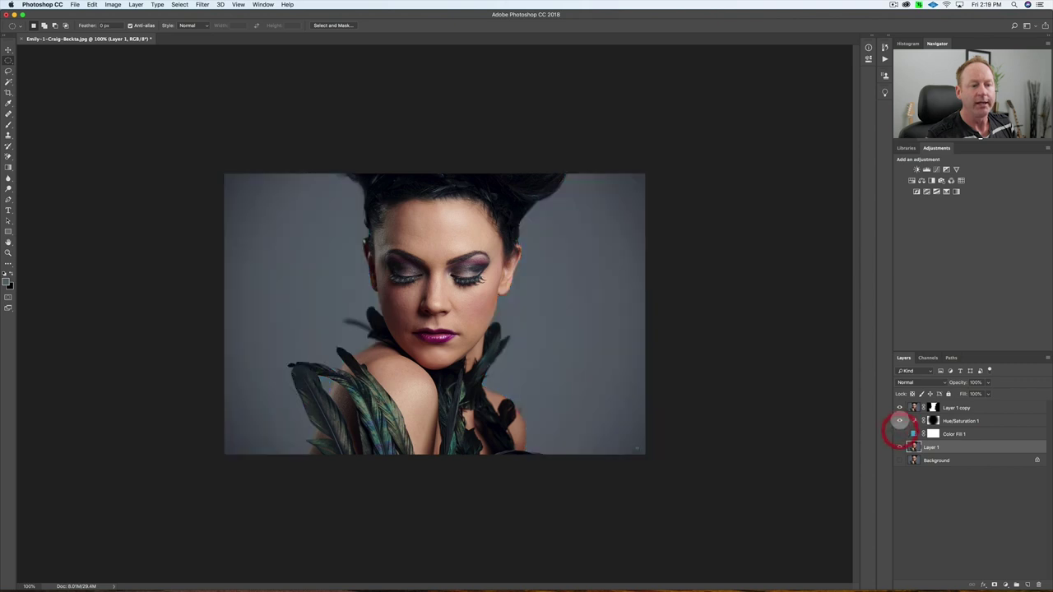
{"action": "left_click", "coordinate": [899, 421]}
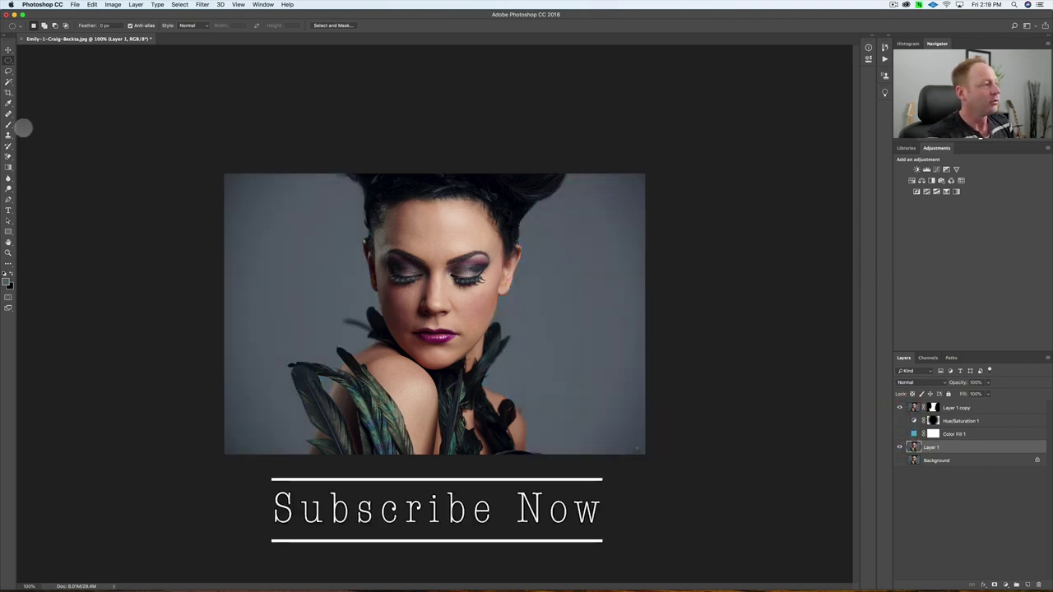
- Switch to the Magic Wand, hide Layer 1, and show the blue Color Fill 1 again
{"action": "left_click", "coordinate": [8, 81]}
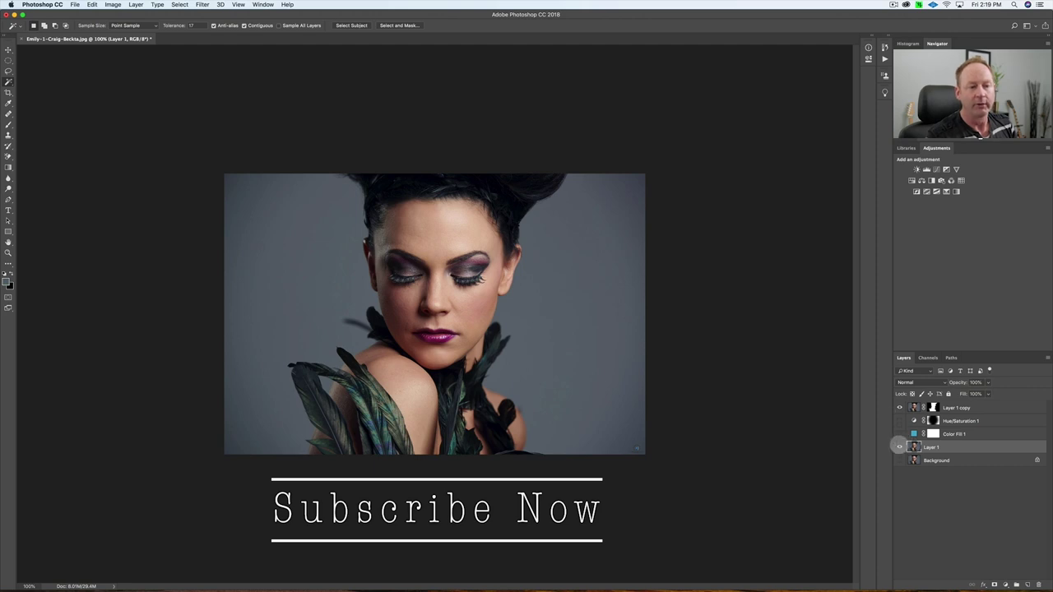
{"action": "left_click", "coordinate": [899, 446]}
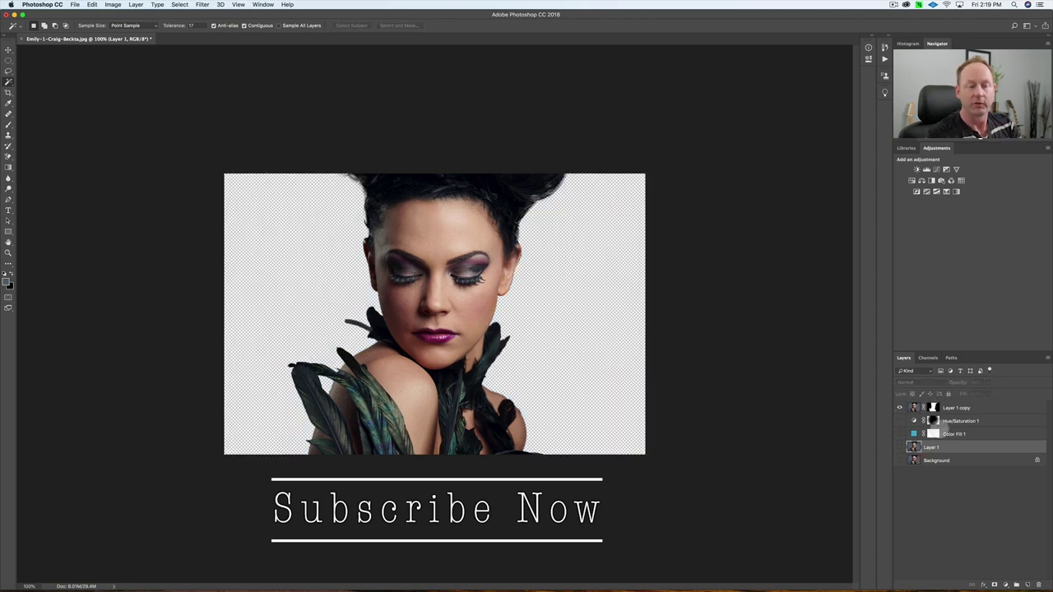
{"action": "left_click", "coordinate": [899, 433]}
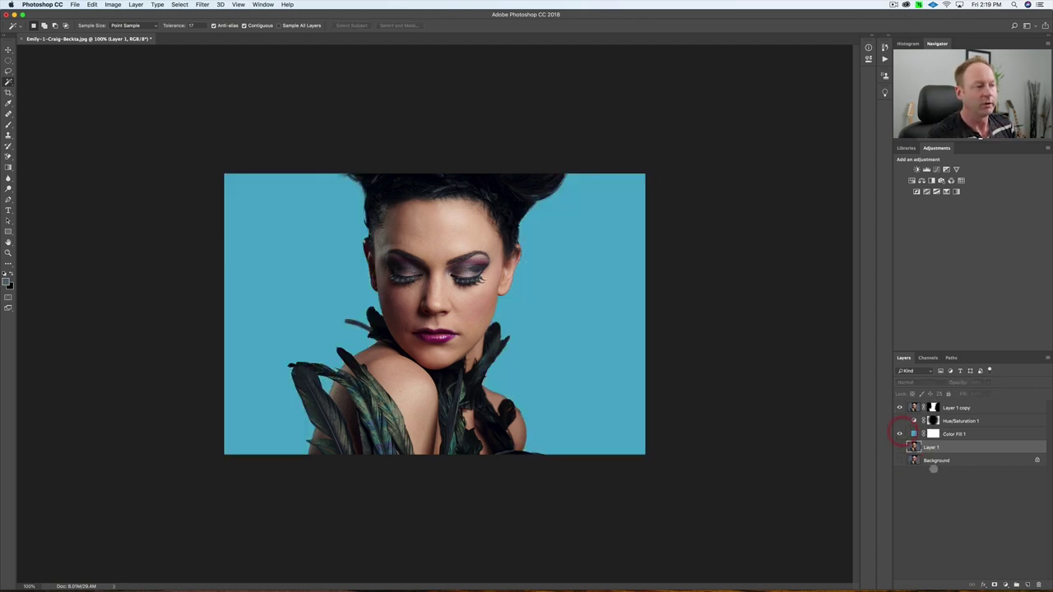
- Change the Color Fill 1 colour from light blue to purple
{"action": "double_click", "coordinate": [912, 434]}
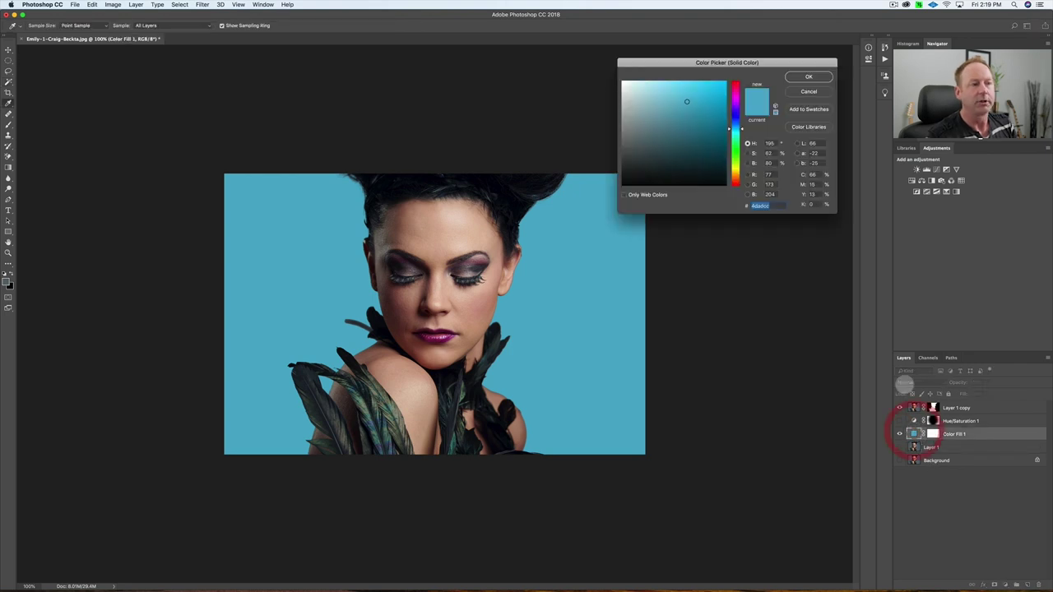
{"action": "left_click", "coordinate": [698, 117]}
{"action": "left_click", "coordinate": [671, 99]}
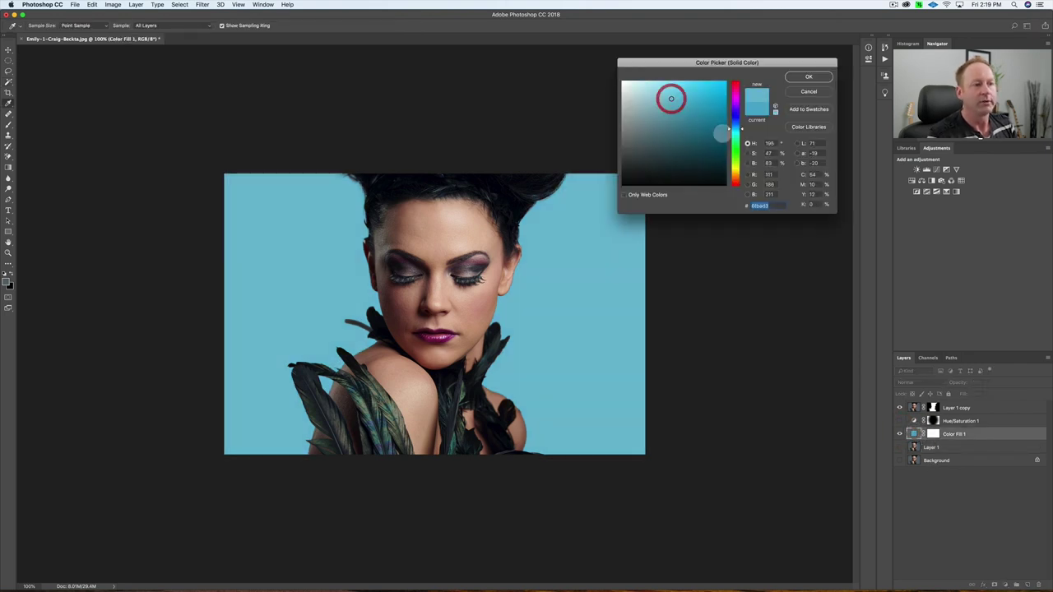
{"action": "left_click_drag", "start_coordinate": [727, 126], "coordinate": [728, 134]}
{"action": "left_click", "coordinate": [705, 102]}
{"action": "left_click", "coordinate": [734, 104]}
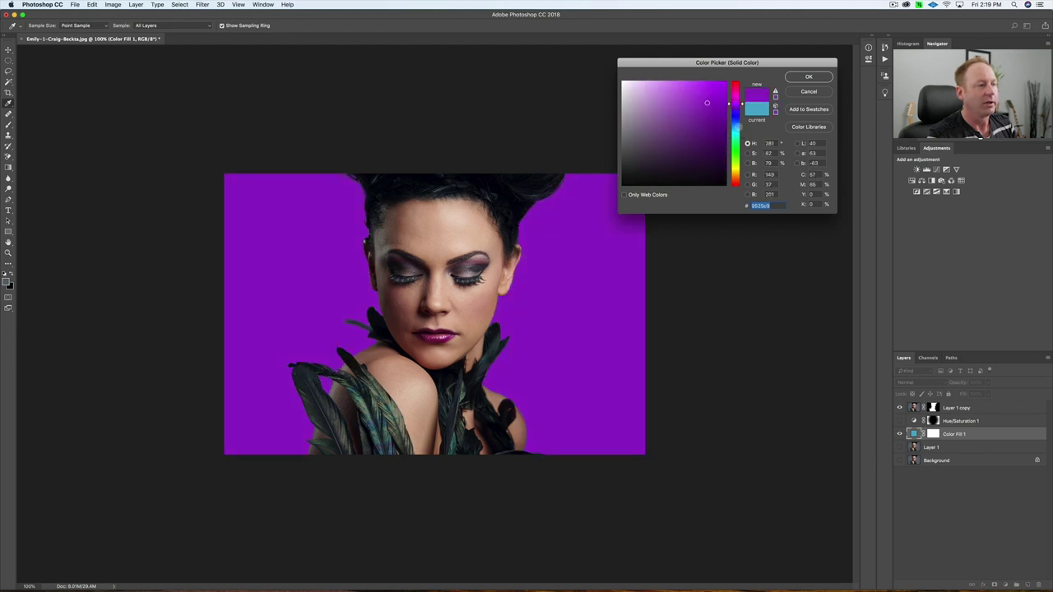
{"action": "left_click", "coordinate": [796, 76]}
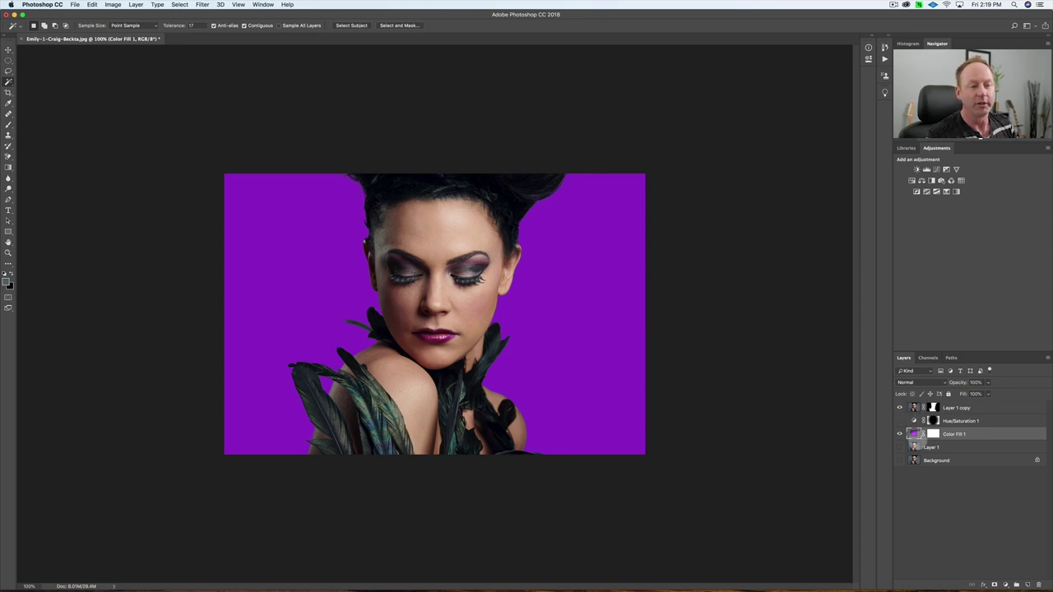
- Show the Hue/Saturation 1 vignette again and lower its Lightness to -25
{"action": "left_click", "coordinate": [899, 421]}
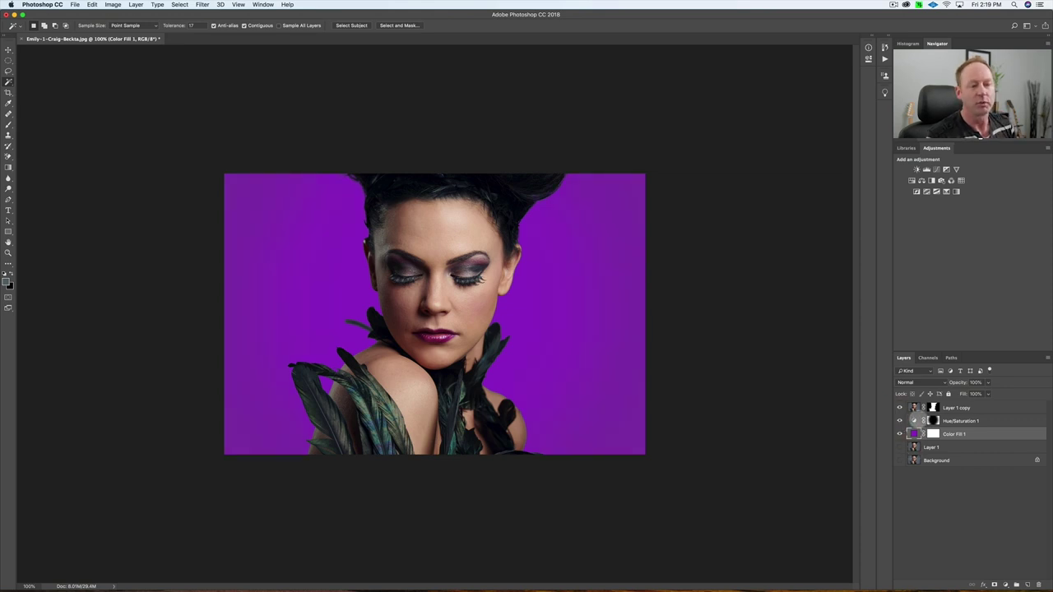
{"action": "double_click", "coordinate": [913, 420]}
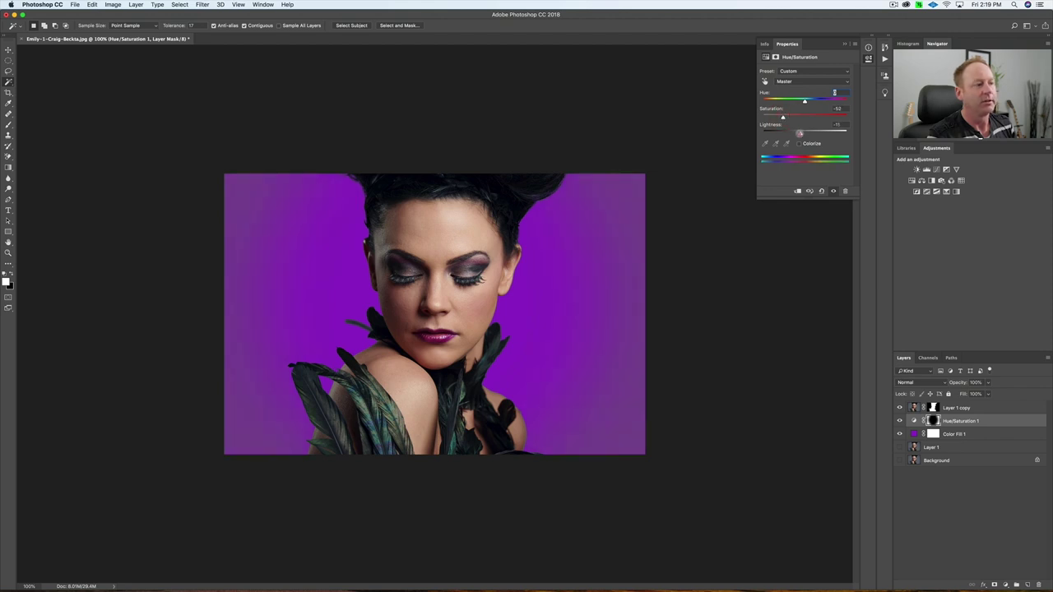
{"action": "left_click_drag", "start_coordinate": [799, 133], "coordinate": [794, 133]}
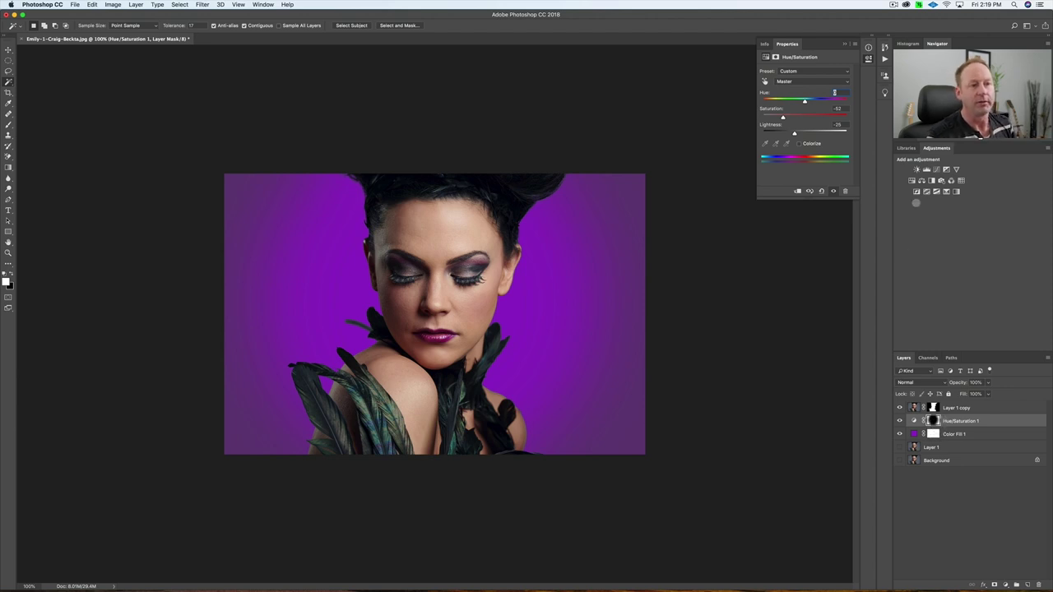
- Recolour Color Fill 1 from purple to teal (#25b4c9)
{"action": "double_click", "coordinate": [913, 433]}
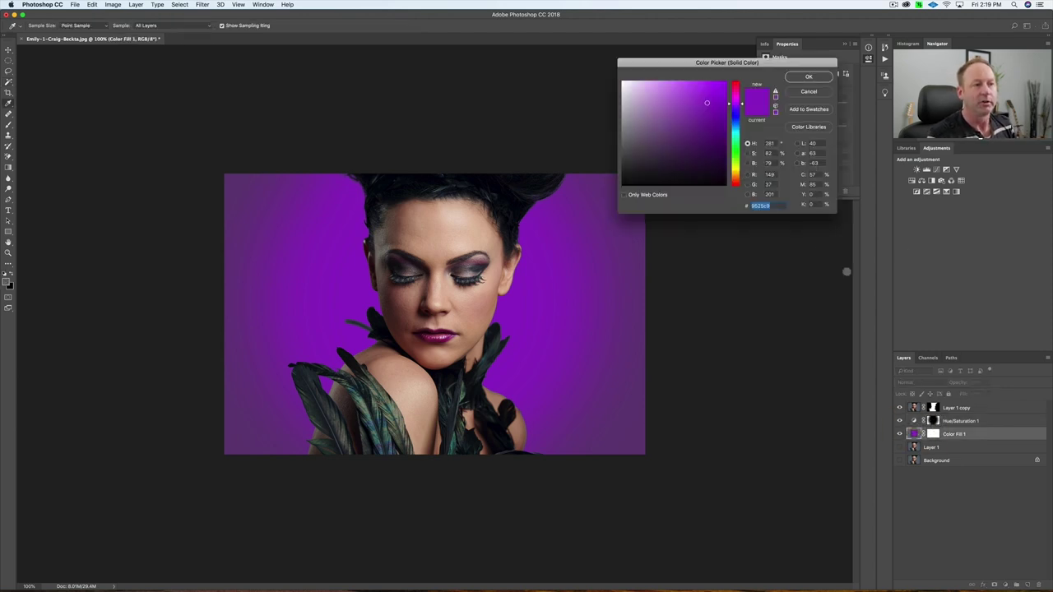
{"action": "left_click", "coordinate": [734, 130]}
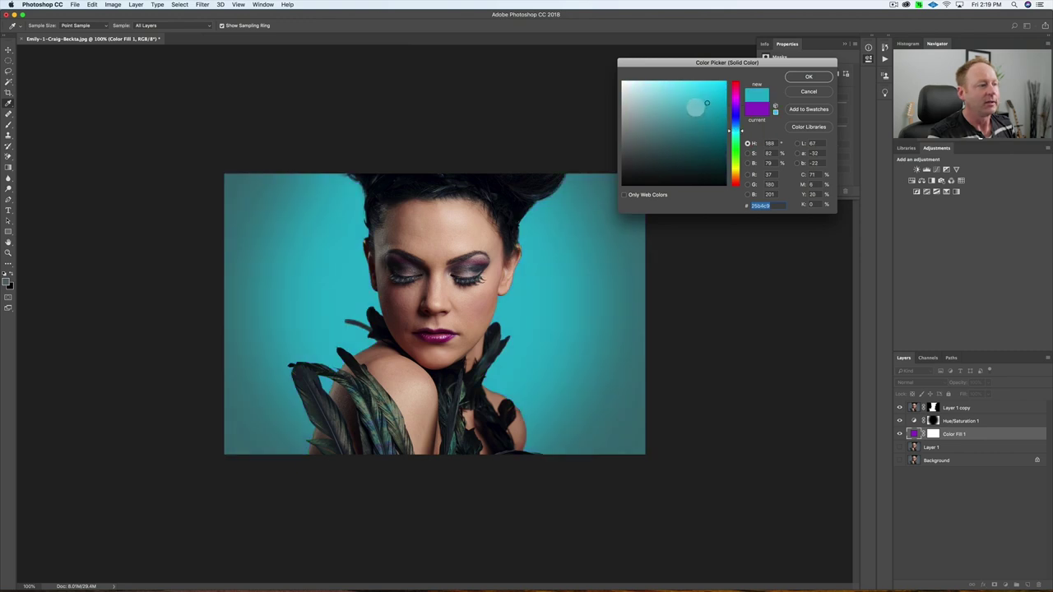
{"action": "left_click", "coordinate": [696, 107]}
{"action": "left_click", "coordinate": [796, 78]}
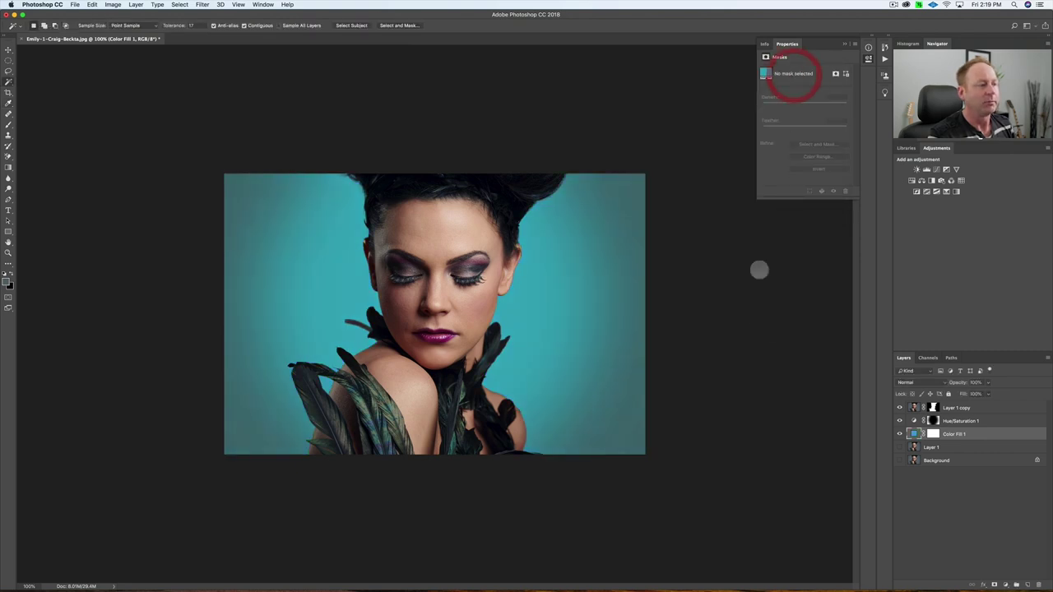